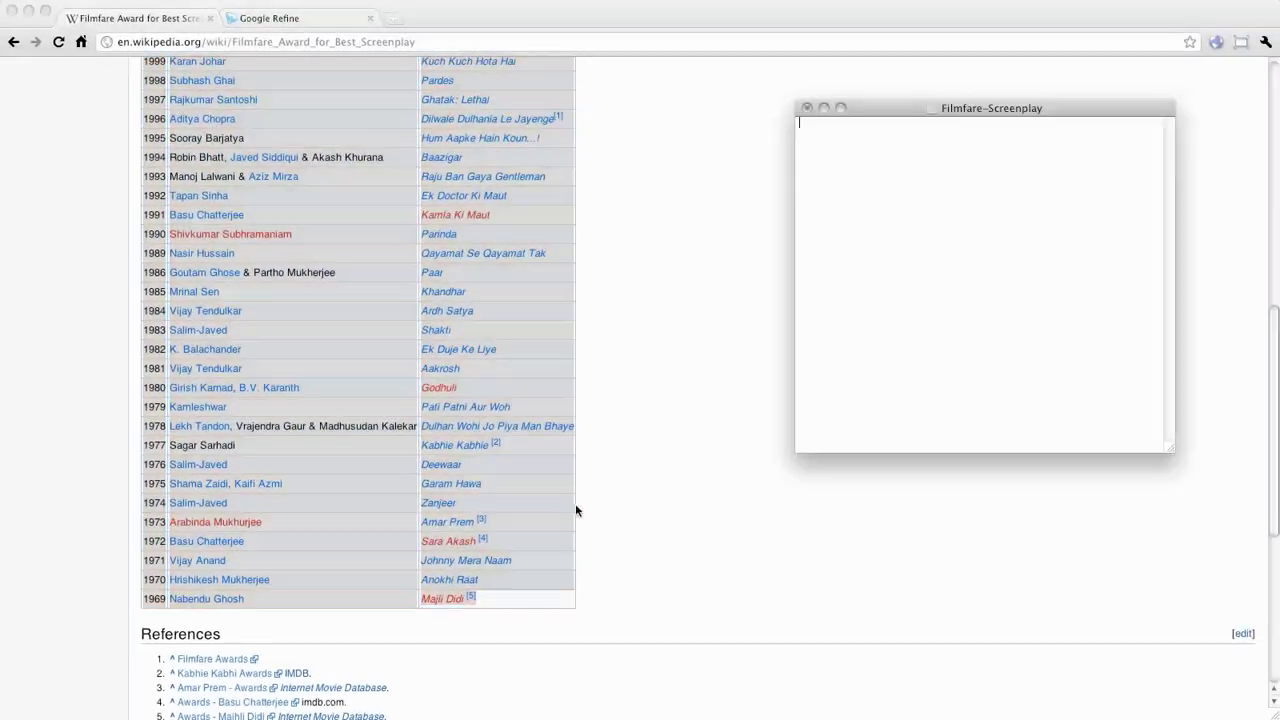
Step: Paste the Wikipedia screenplay table into the TextEdit document and bring up its Save sheet
{"action": "key", "text": "super+v"}
{"action": "key", "text": "super+s"}
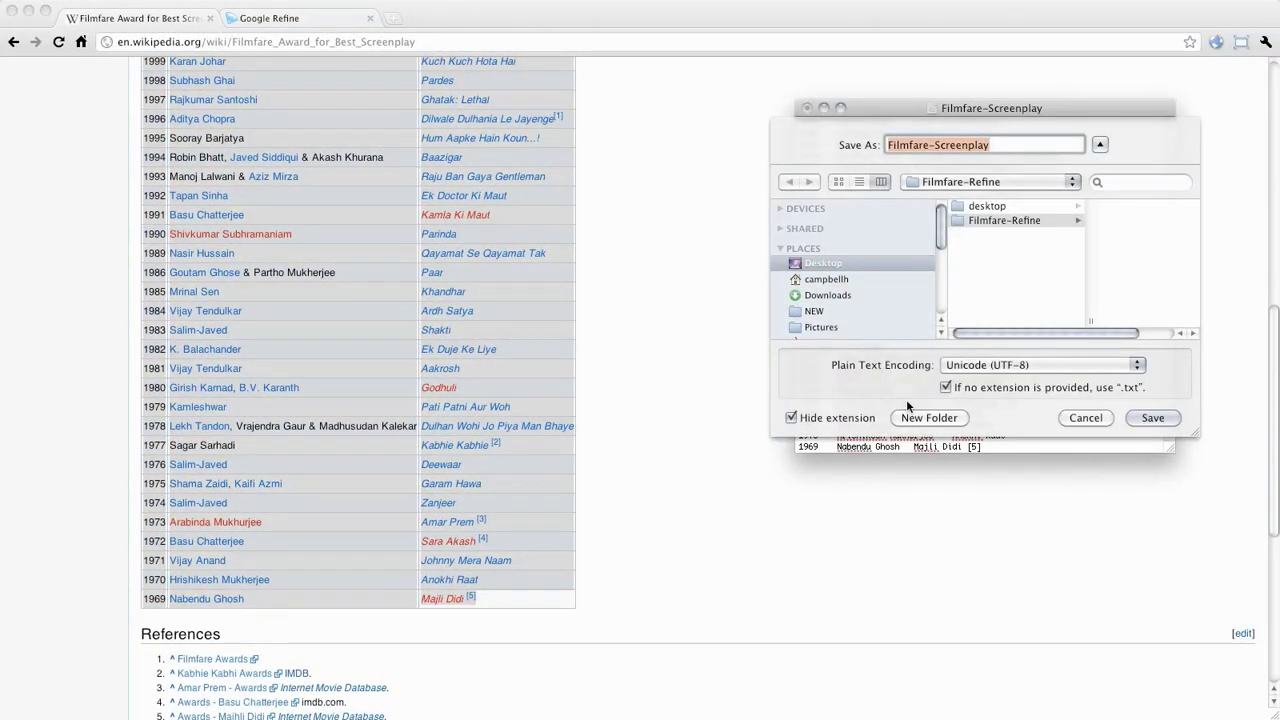
Step: Save the text as Filmfare-Screenplay and pick it from the Filmfare-Refine folder as the new project's data file
{"action": "left_click", "coordinate": [1135, 418]}
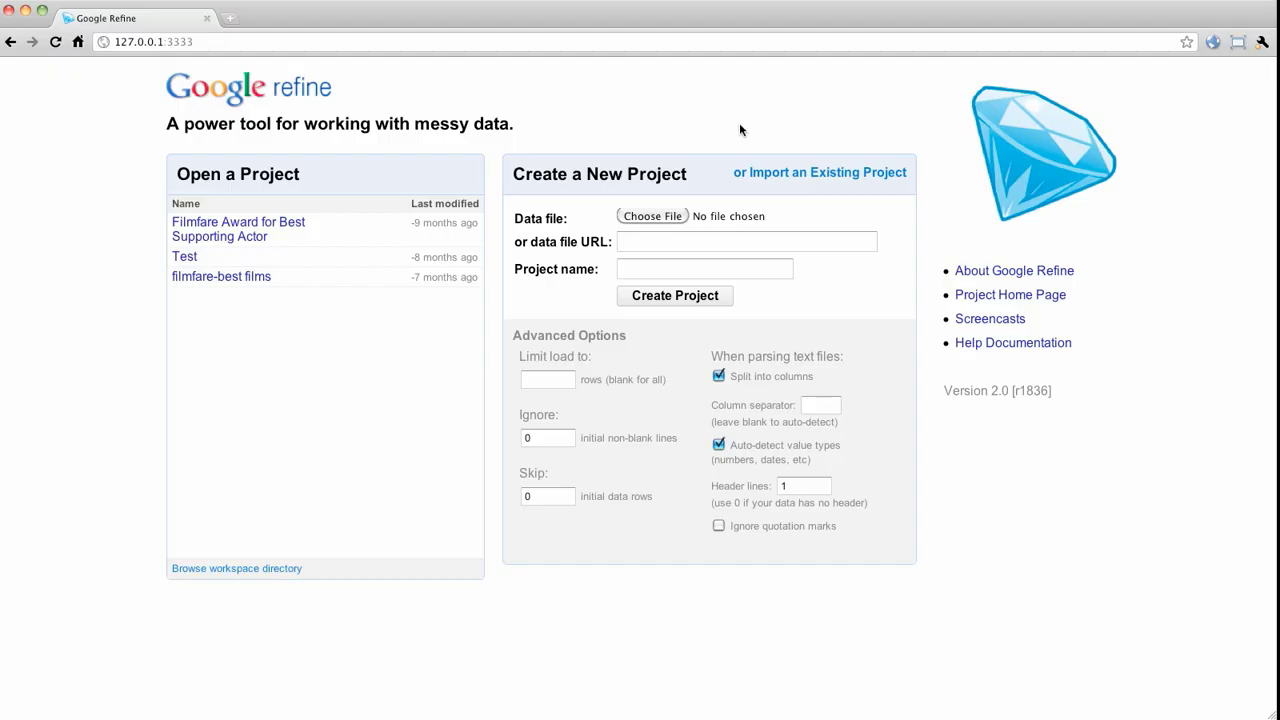
{"action": "left_click", "coordinate": [676, 216]}
{"action": "double_click", "coordinate": [413, 126]}
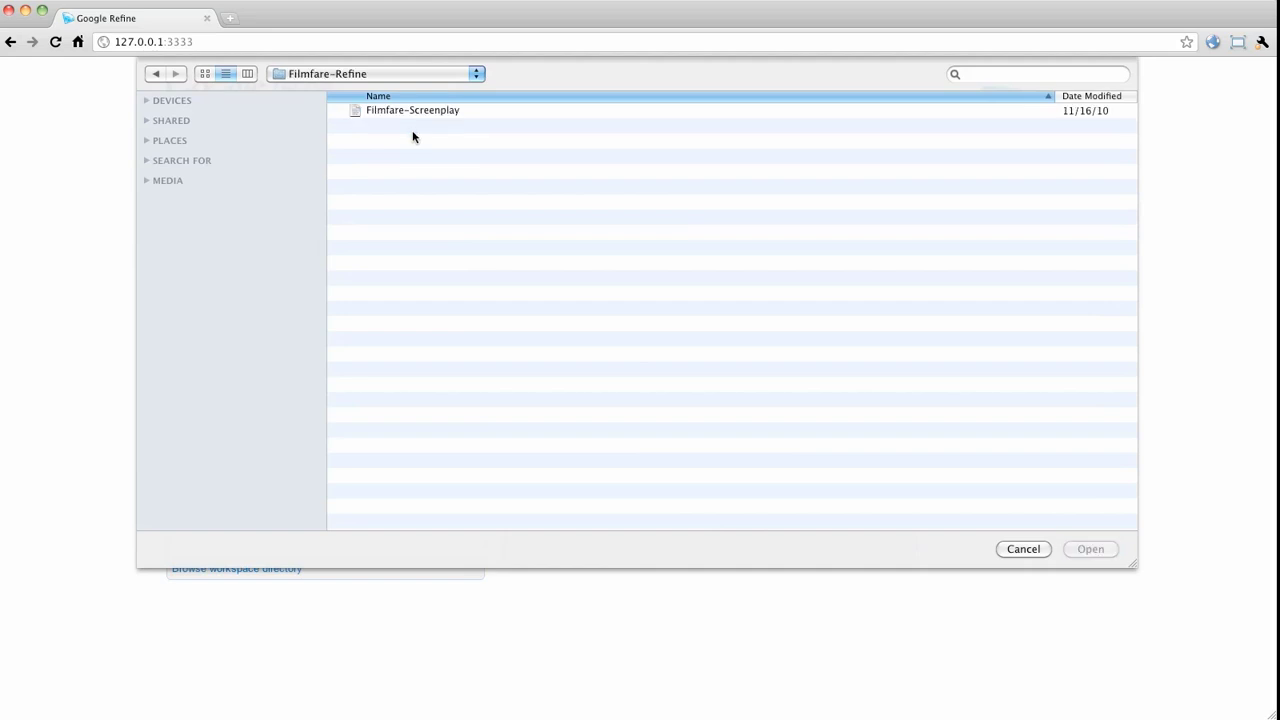
{"action": "double_click", "coordinate": [413, 112]}
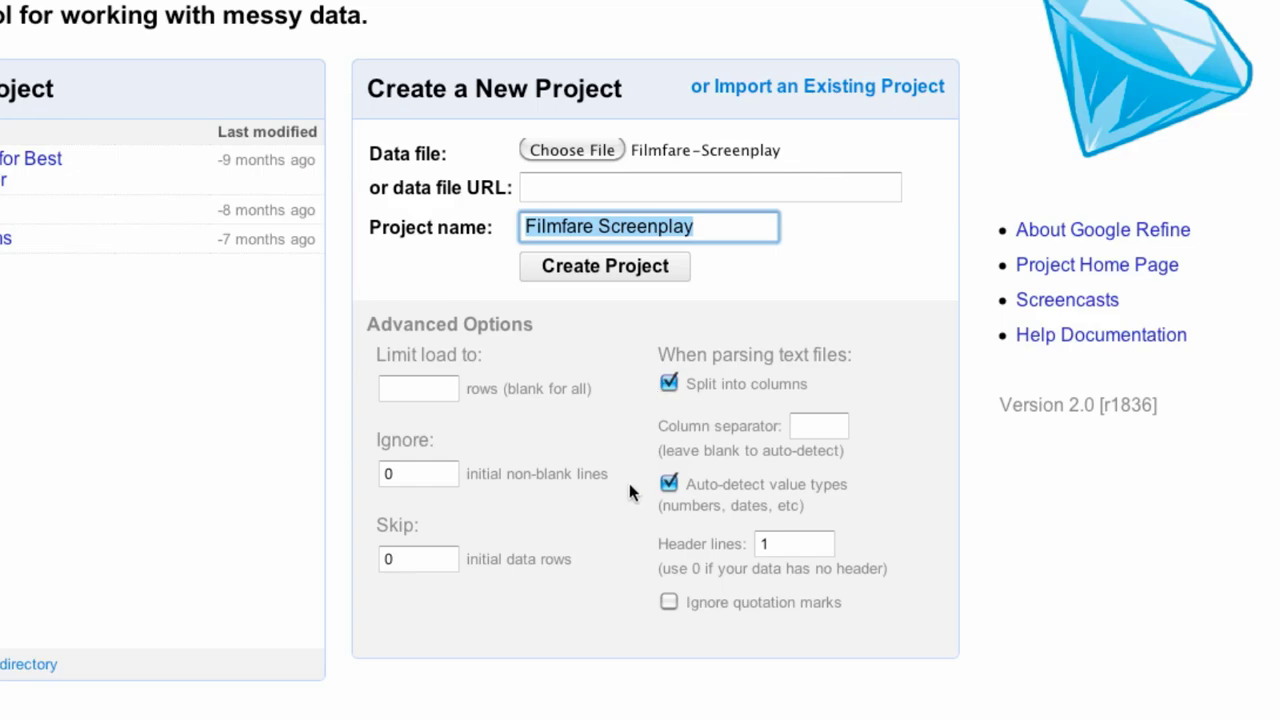
Step: Set header lines to 0 and name the project 'Filmfare Award for Best Screenplay'
{"action": "double_click", "coordinate": [775, 550]}
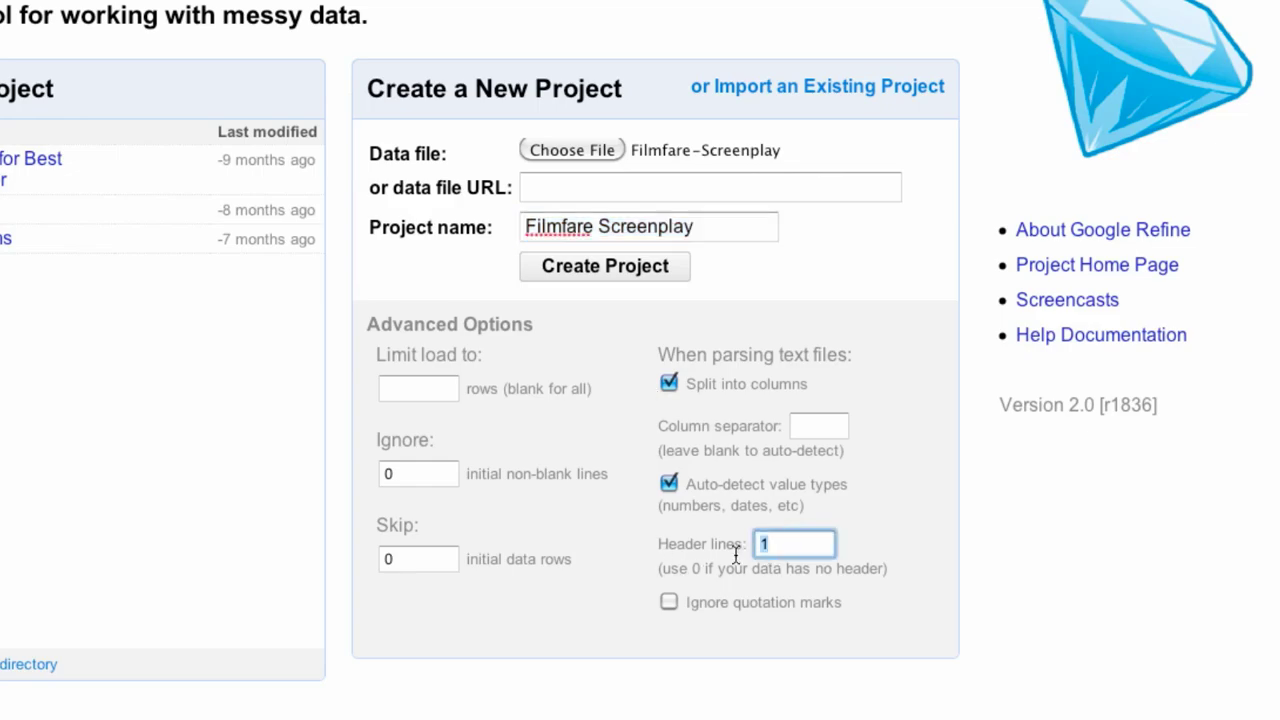
{"action": "type", "text": "0"}
{"action": "left_click_drag", "start_coordinate": [699, 233], "coordinate": [451, 234]}
{"action": "type", "text": "Film"}
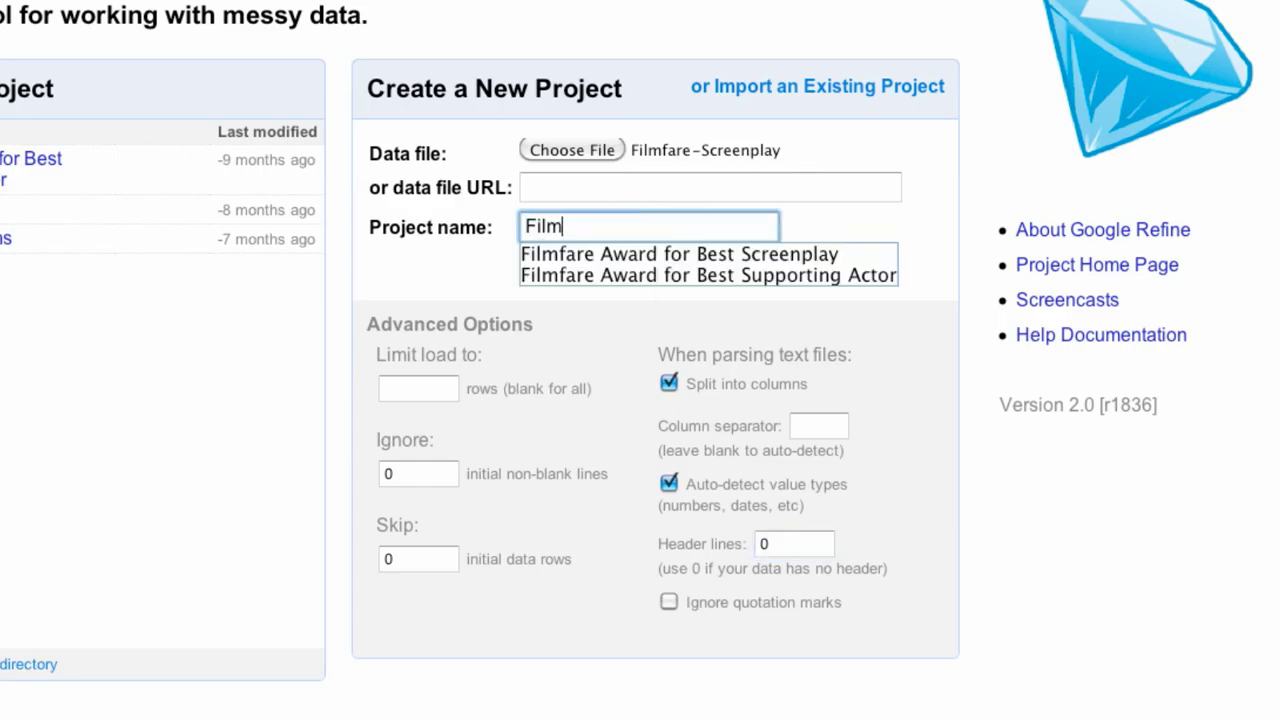
{"action": "key", "text": "Down"}
{"action": "key", "text": "Return"}
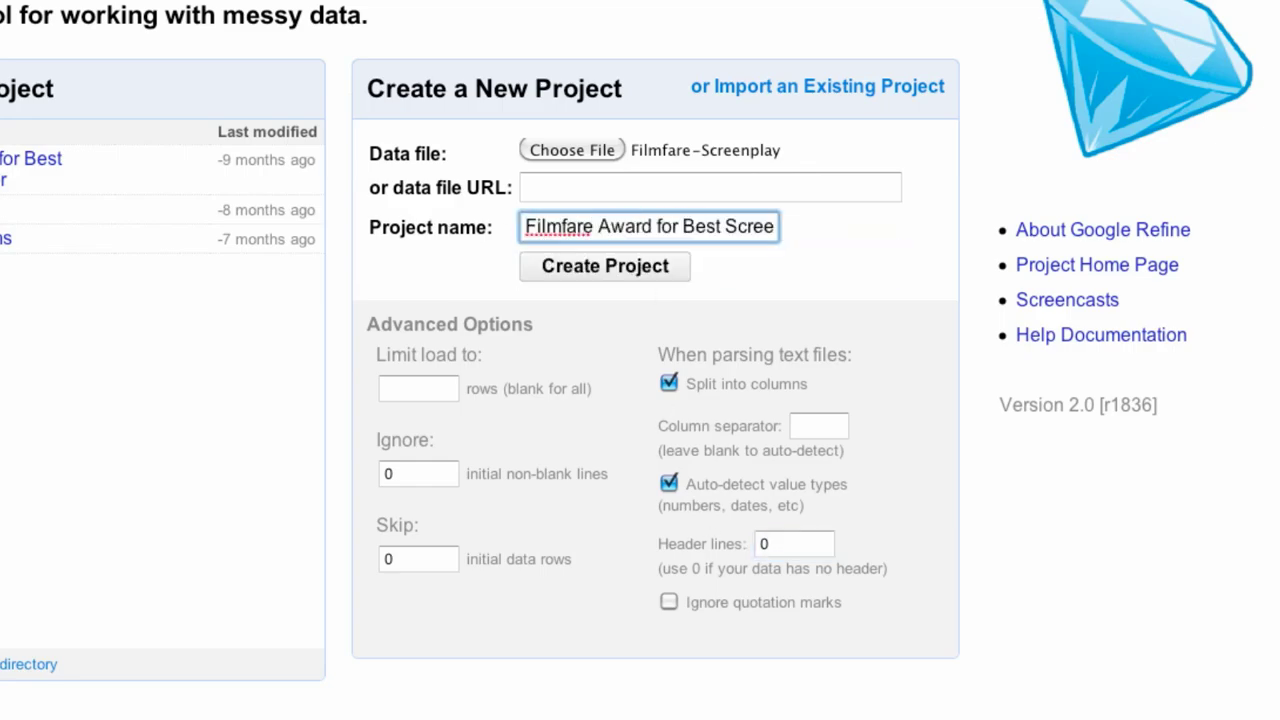
Step: Create the project and rename its first column to Year
{"action": "left_click", "coordinate": [617, 264]}
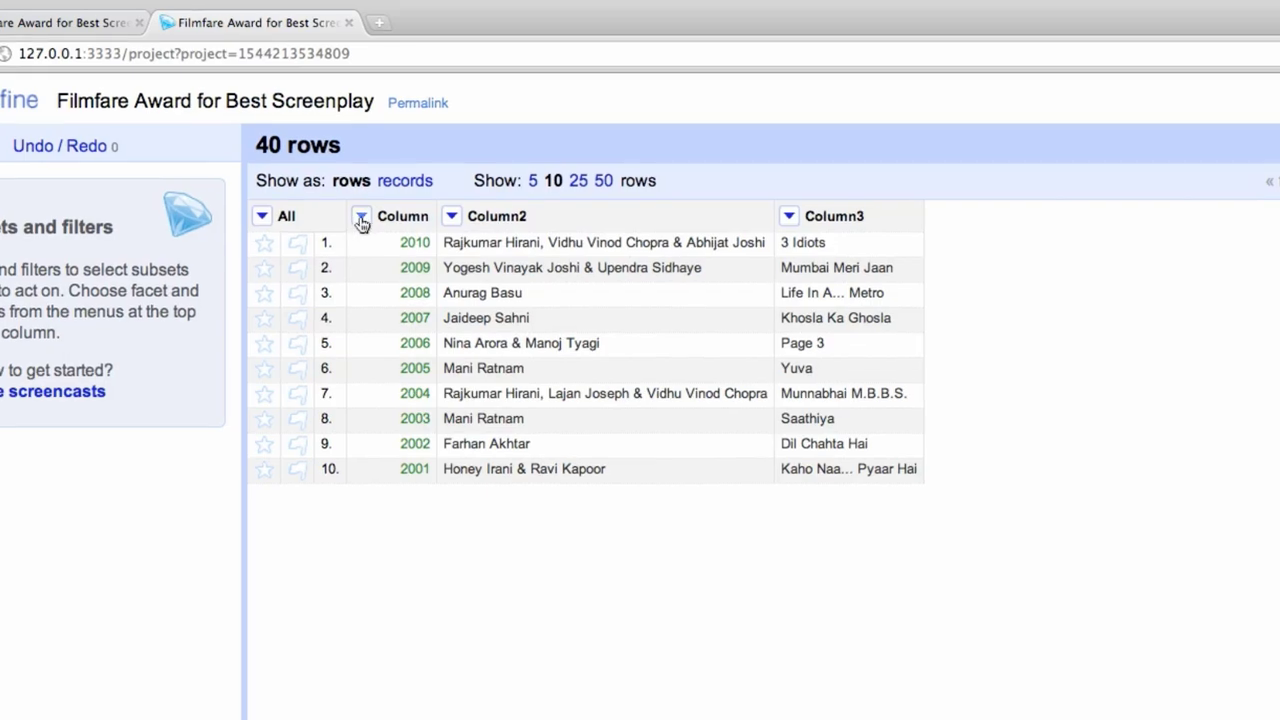
{"action": "left_click", "coordinate": [362, 217]}
{"action": "mouse_move", "coordinate": [369, 342]}
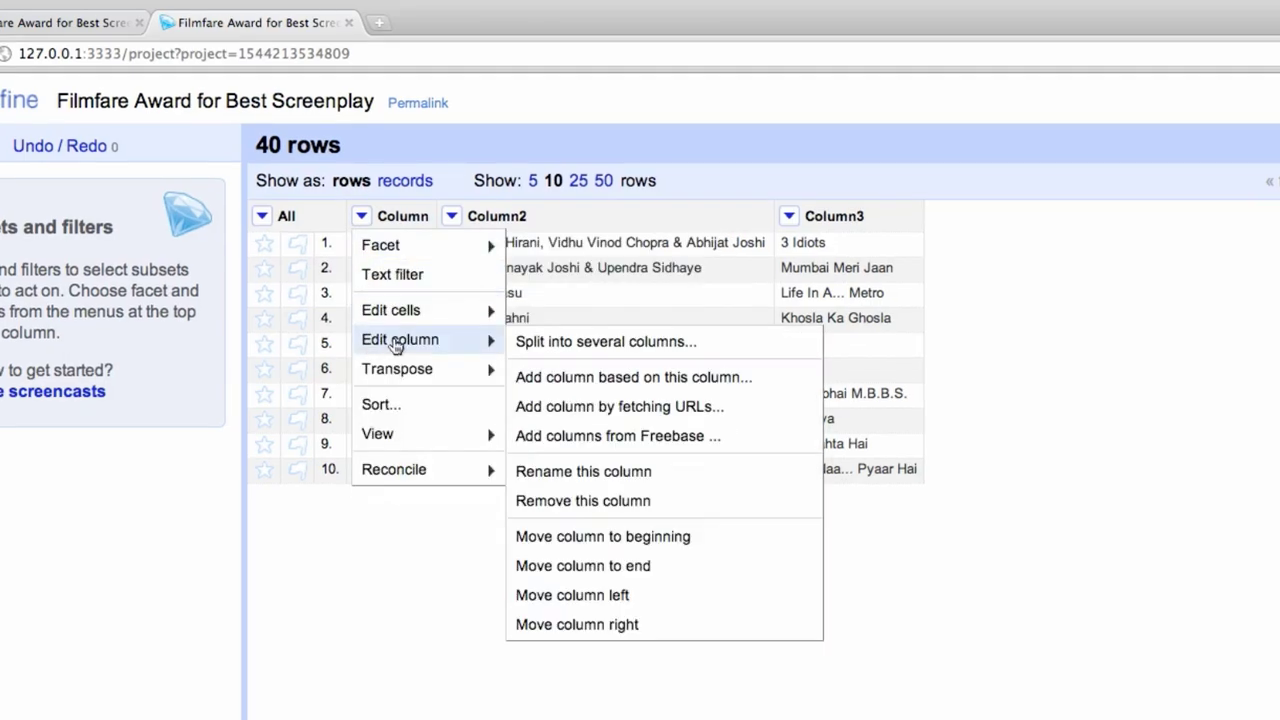
{"action": "left_click", "coordinate": [590, 471]}
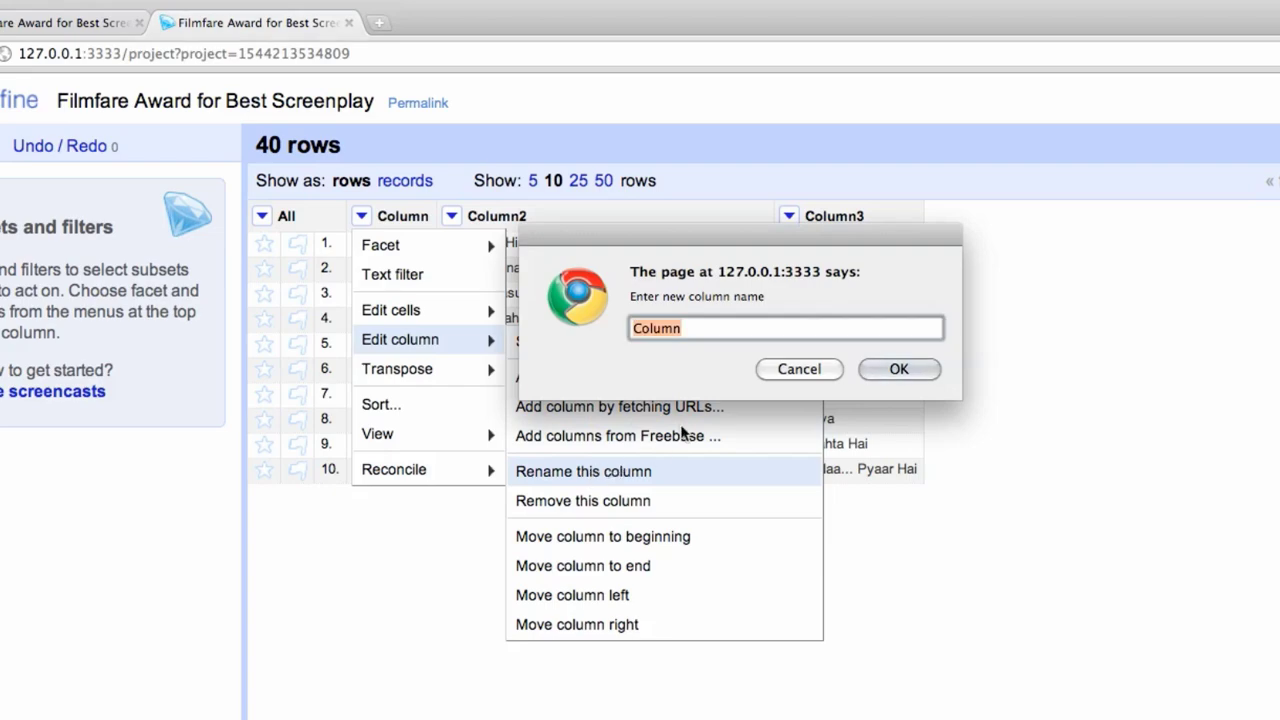
{"action": "type", "text": "Year"}
{"action": "left_click", "coordinate": [912, 366]}
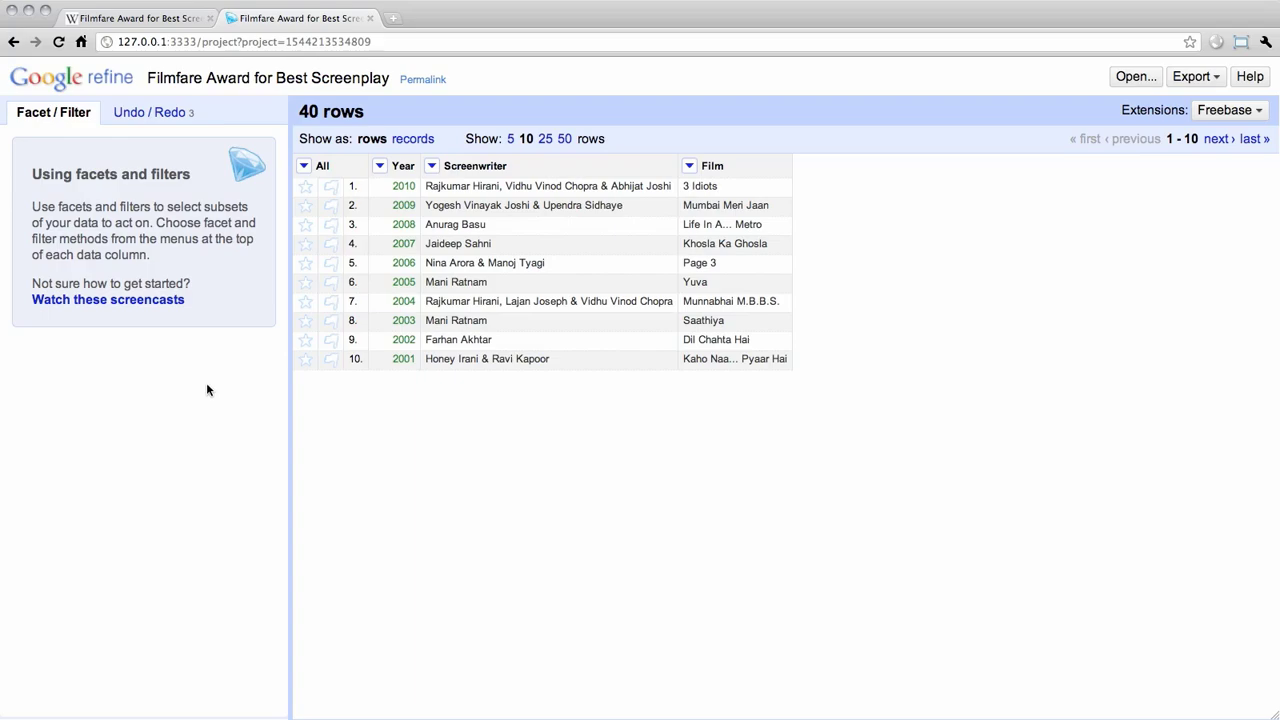
Step: Transform every Year cell with value.toNumber()-1 so each year drops by one
{"action": "left_click", "coordinate": [381, 169]}
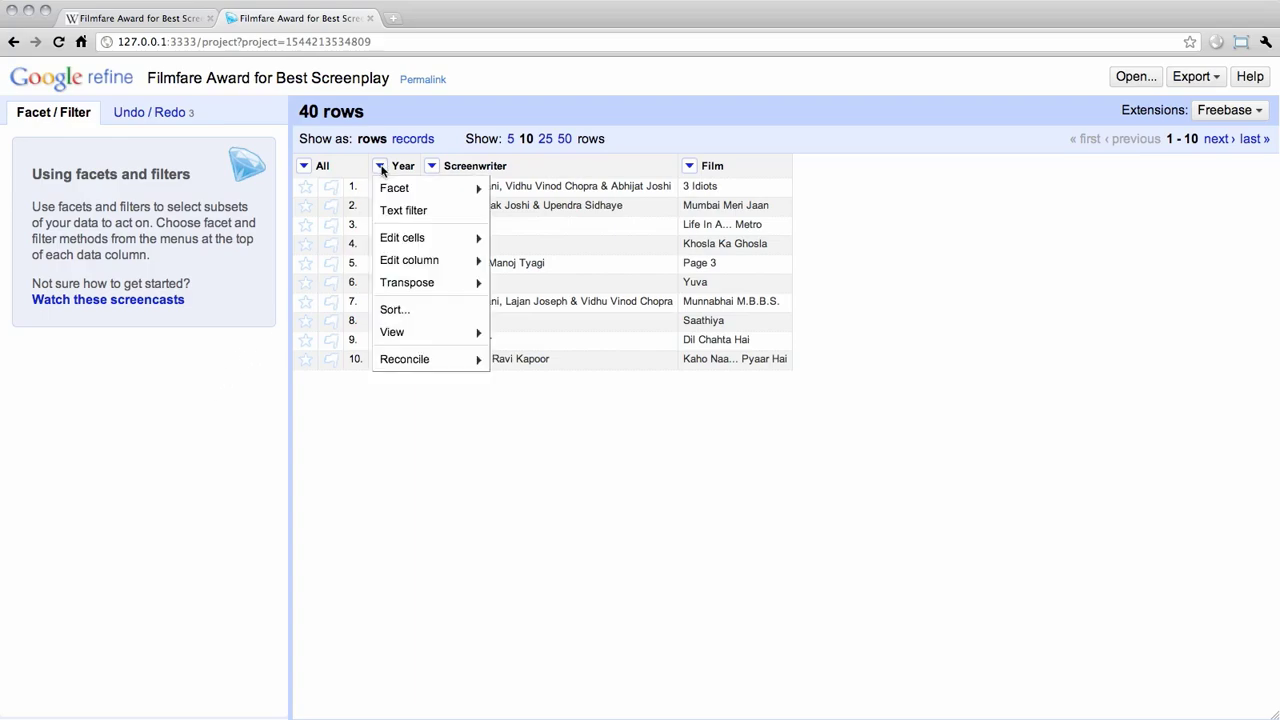
{"action": "mouse_move", "coordinate": [398, 240]}
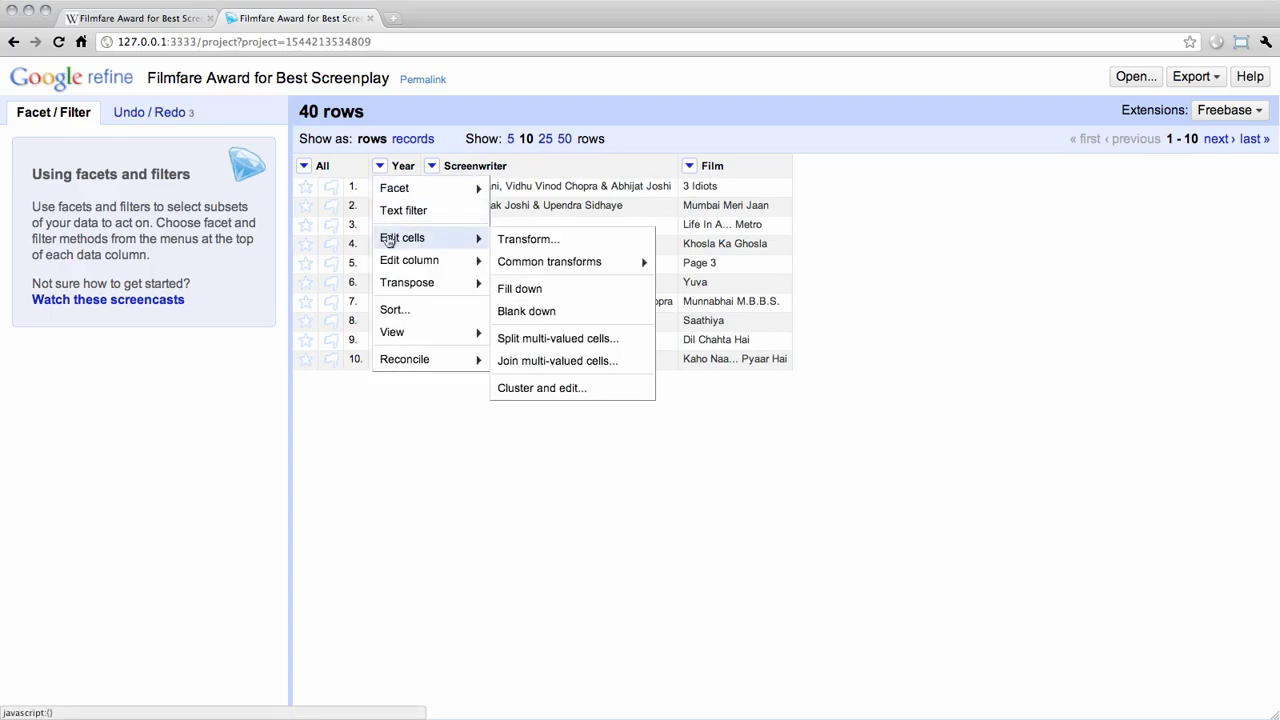
{"action": "left_click", "coordinate": [510, 240]}
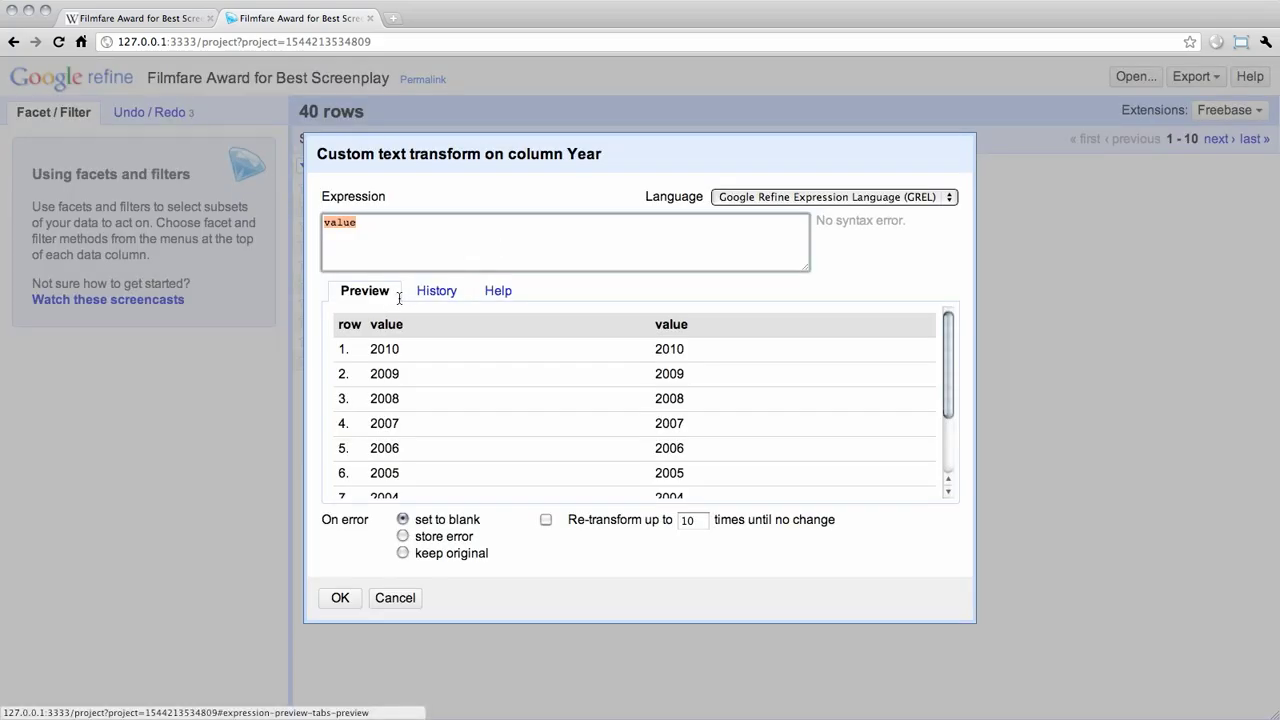
{"action": "type", "text": "value.toNumber()-1"}
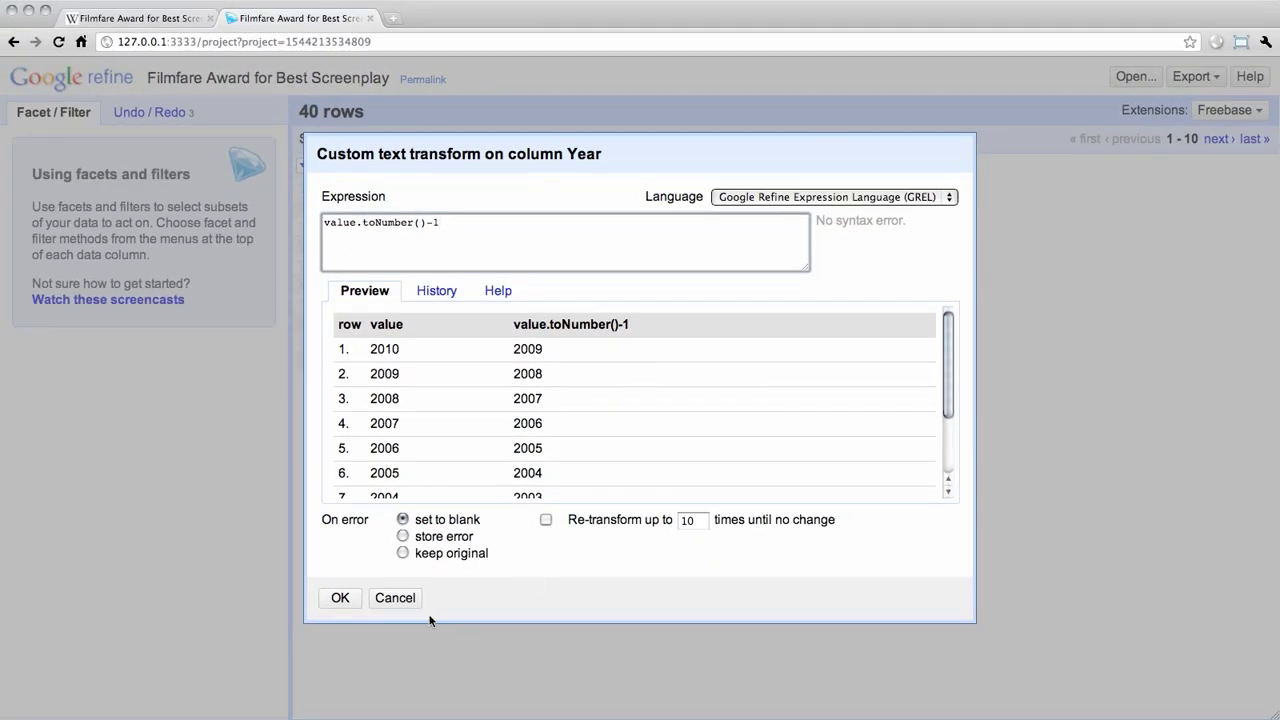
{"action": "left_click", "coordinate": [349, 597]}
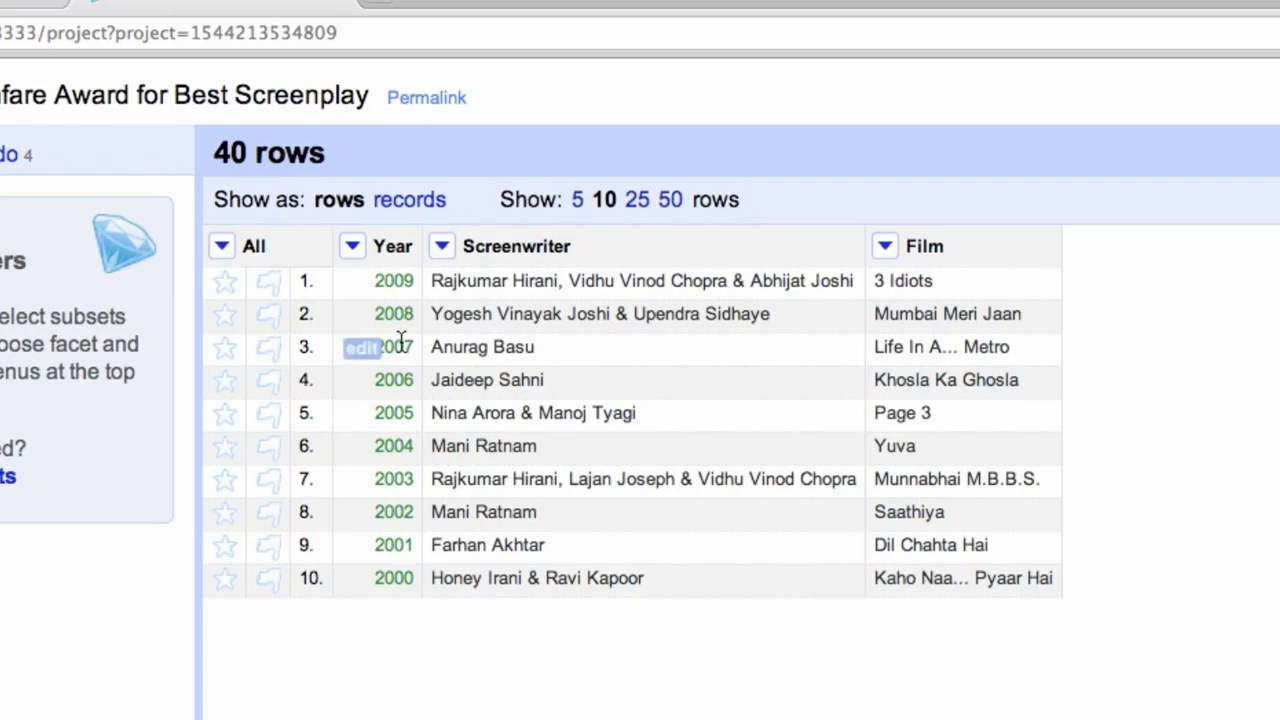
Step: Split the Screenwriter cells into separate rows on the comma separator
{"action": "left_click", "coordinate": [447, 256]}
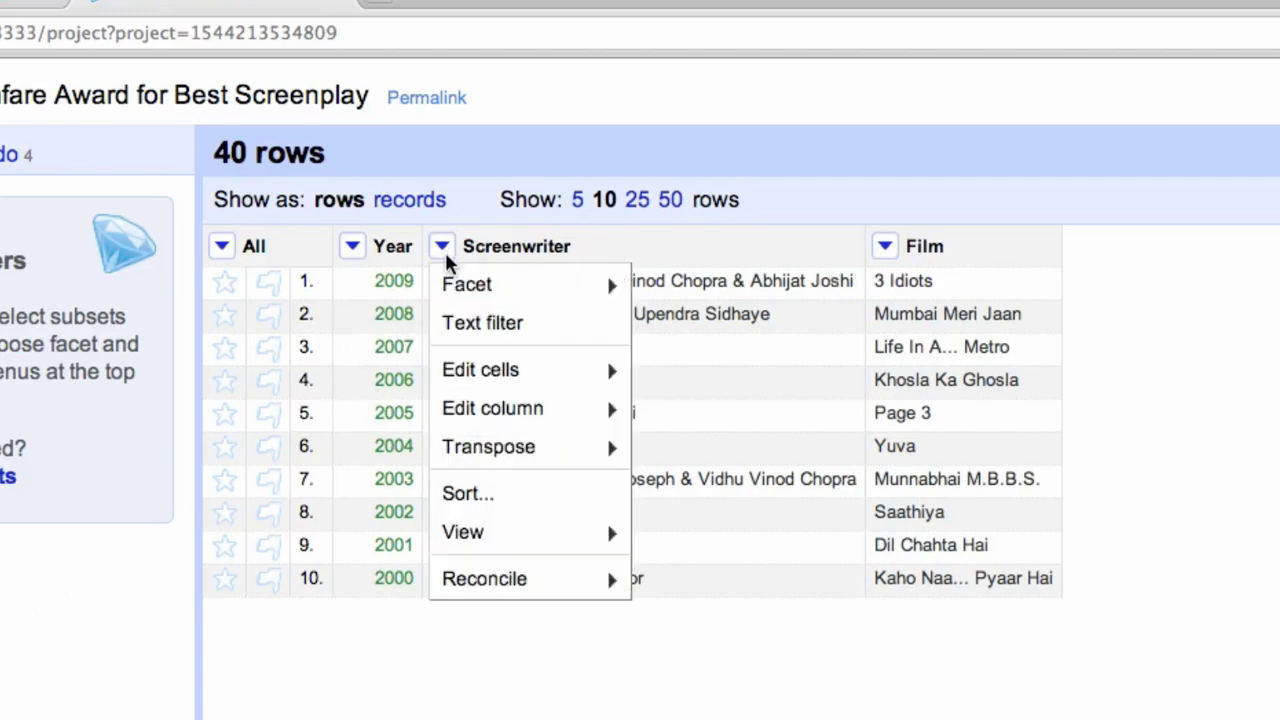
{"action": "mouse_move", "coordinate": [449, 370]}
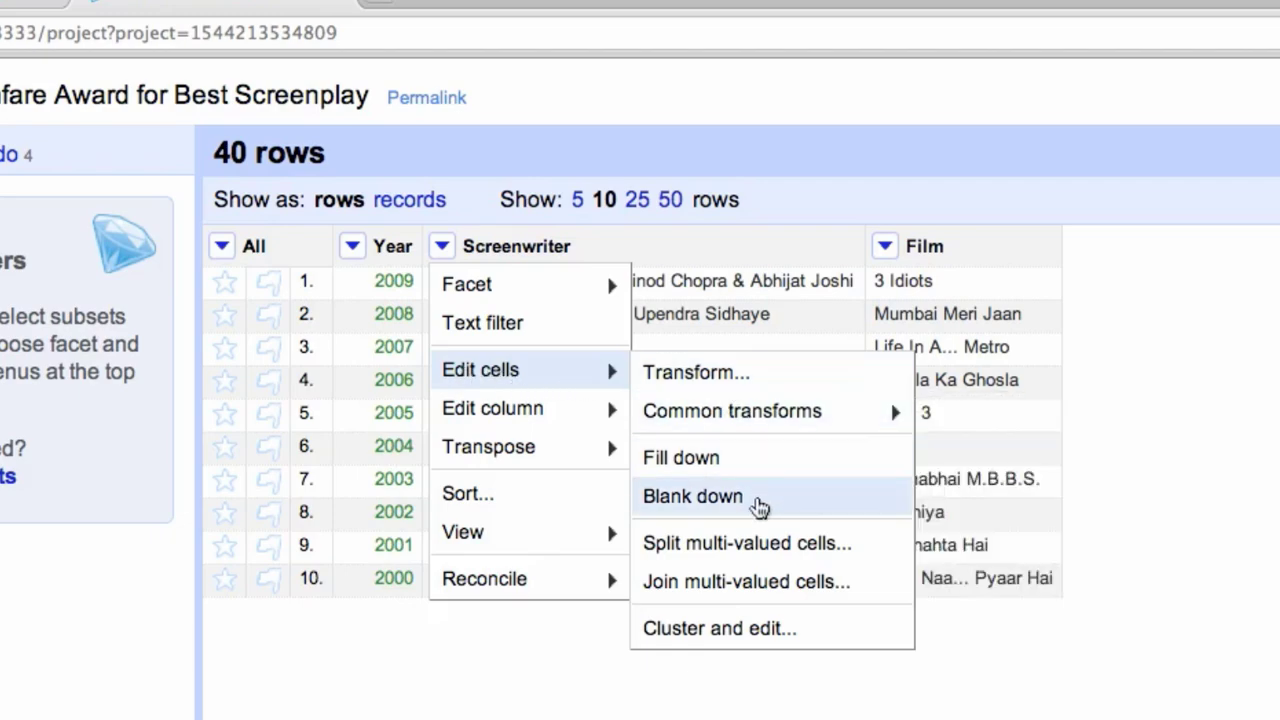
{"action": "left_click", "coordinate": [757, 546]}
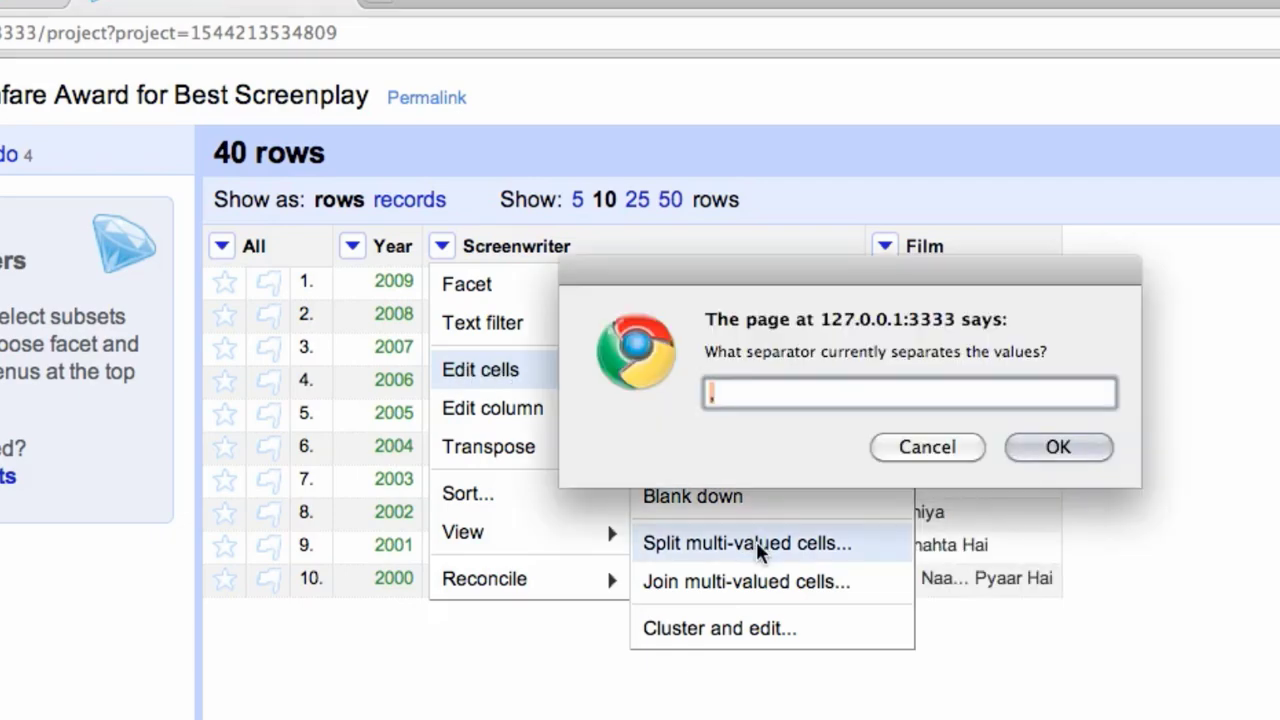
{"action": "left_click", "coordinate": [1052, 455]}
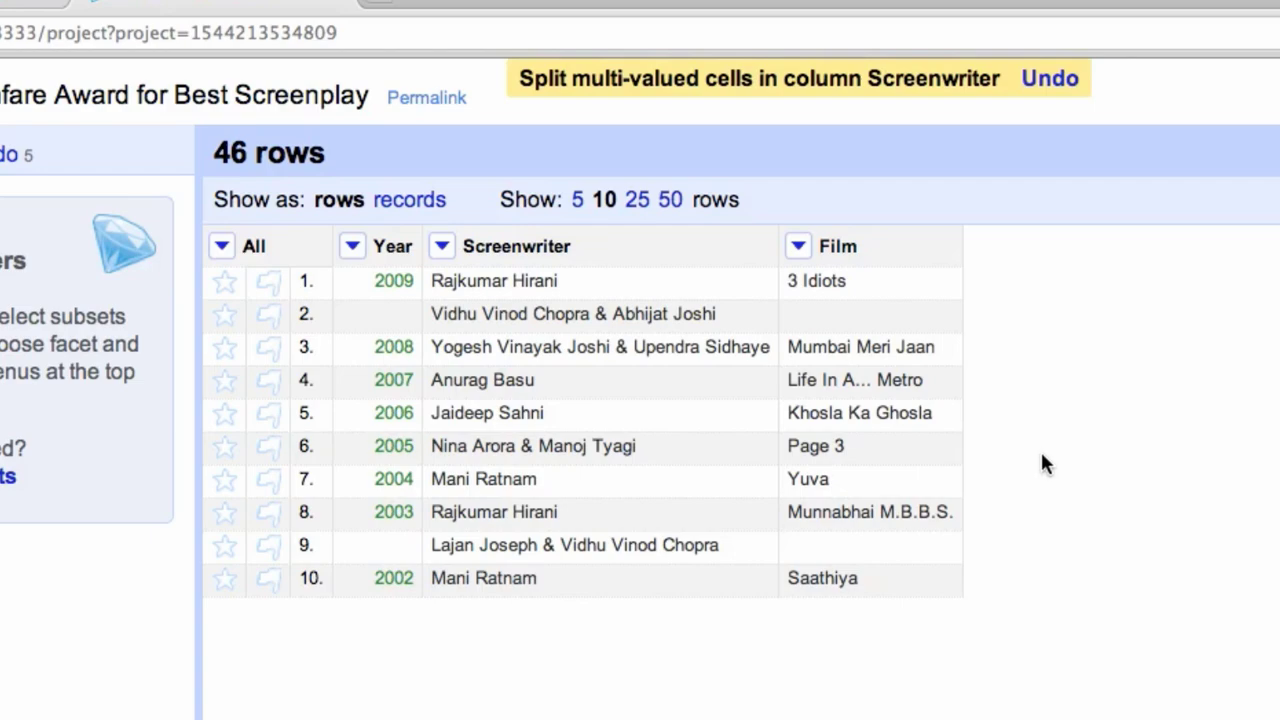
Step: Split the Screenwriter cells again on the '&' separator, giving 55 rows
{"action": "left_click", "coordinate": [442, 248]}
{"action": "mouse_move", "coordinate": [464, 374]}
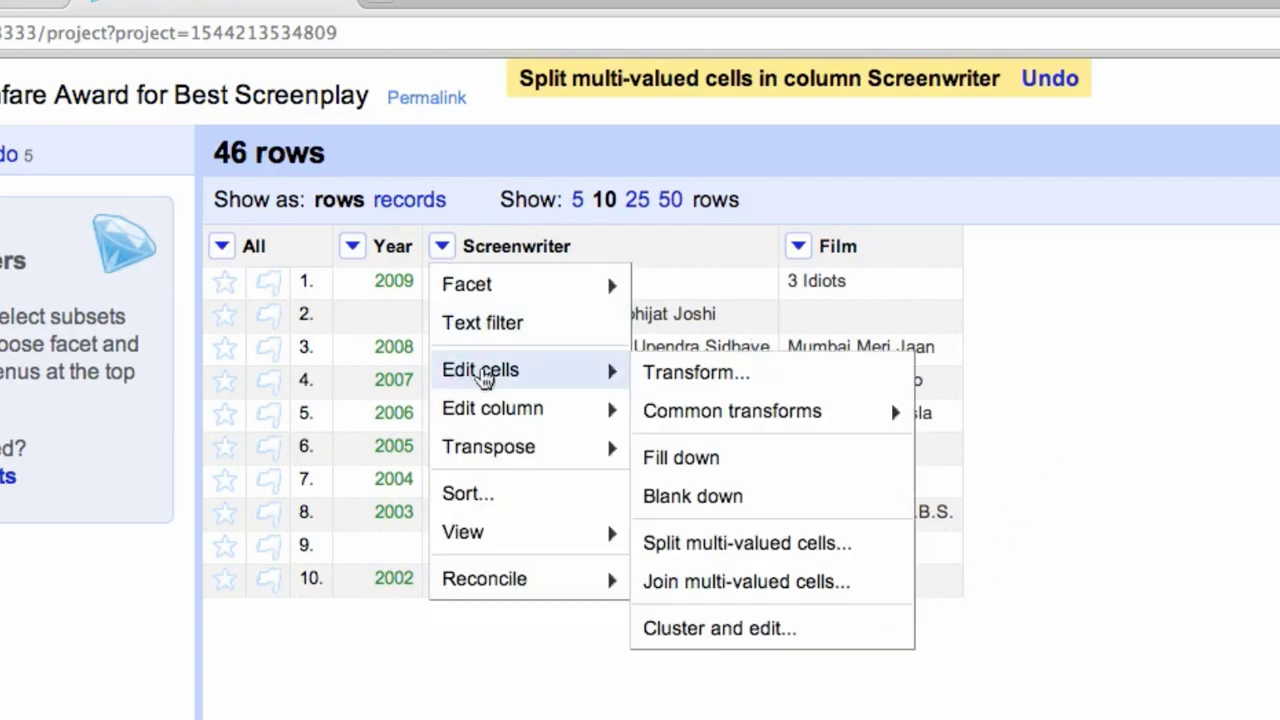
{"action": "left_click", "coordinate": [722, 545]}
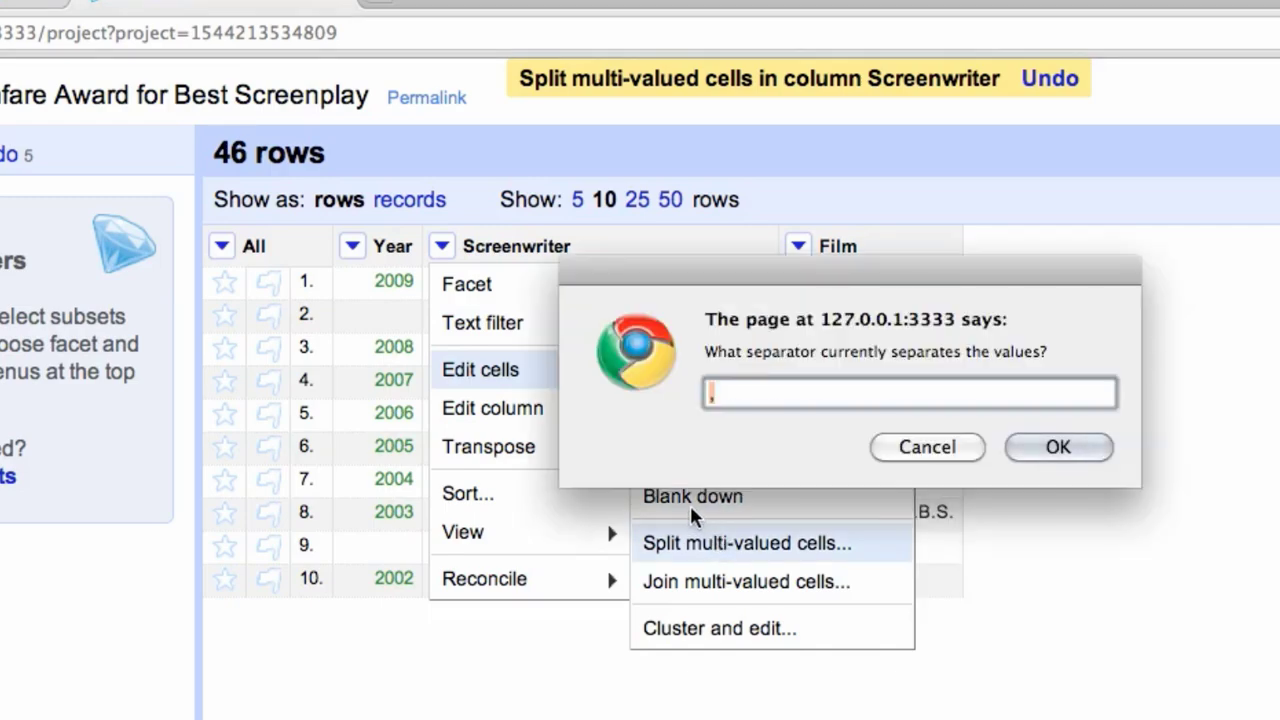
{"action": "type", "text": "&"}
{"action": "left_click", "coordinate": [1086, 450]}
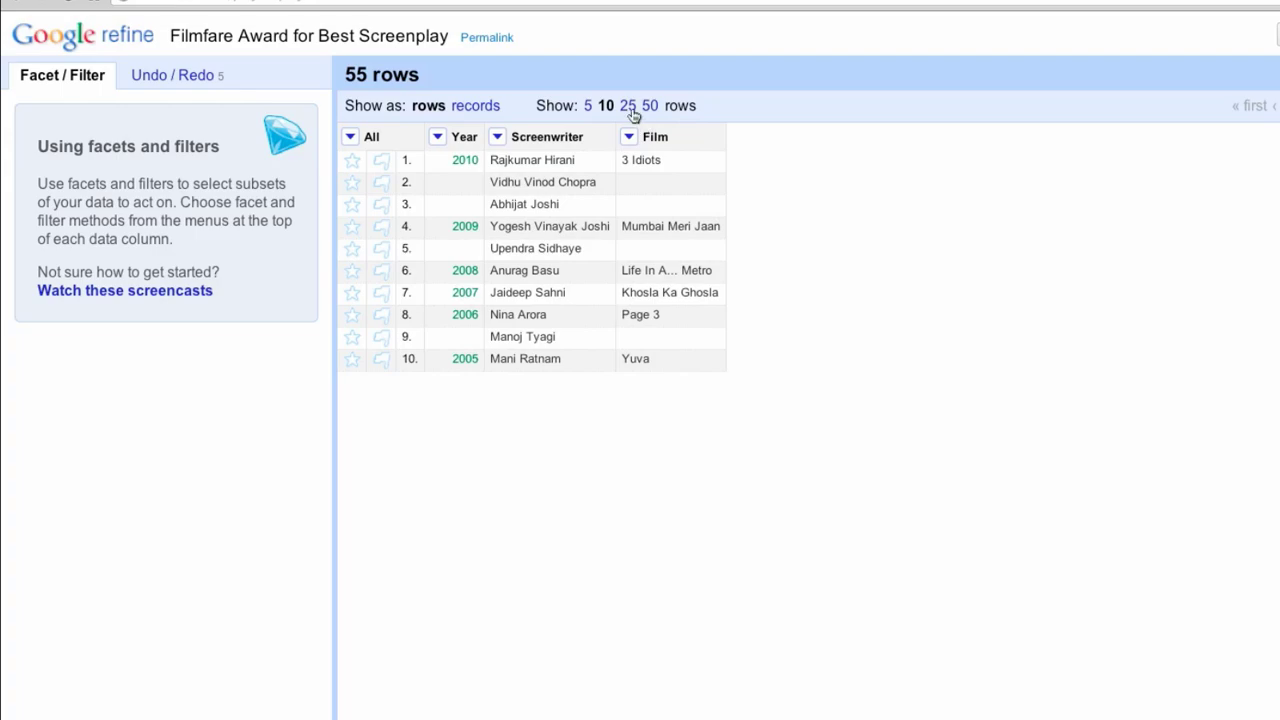
Step: Switch the page to 25 rows and back to 10, then text-filter Film titles containing '['
{"action": "left_click", "coordinate": [628, 106]}
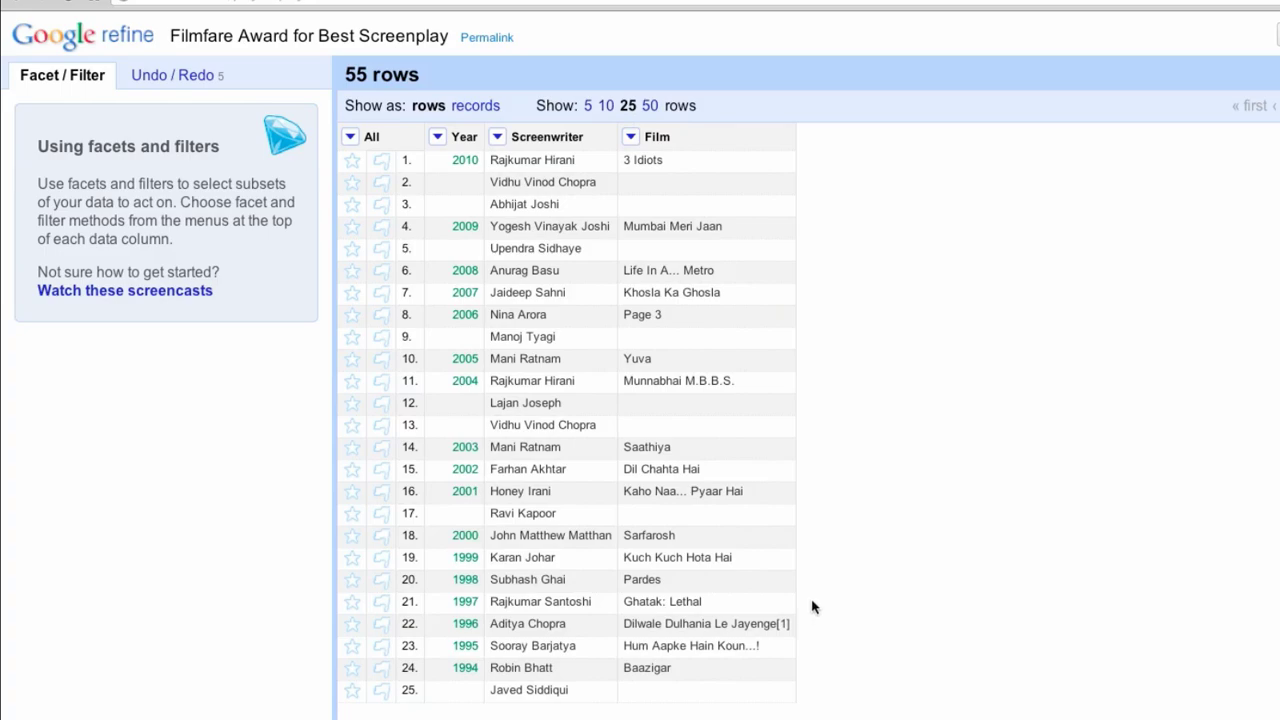
{"action": "left_click", "coordinate": [605, 106]}
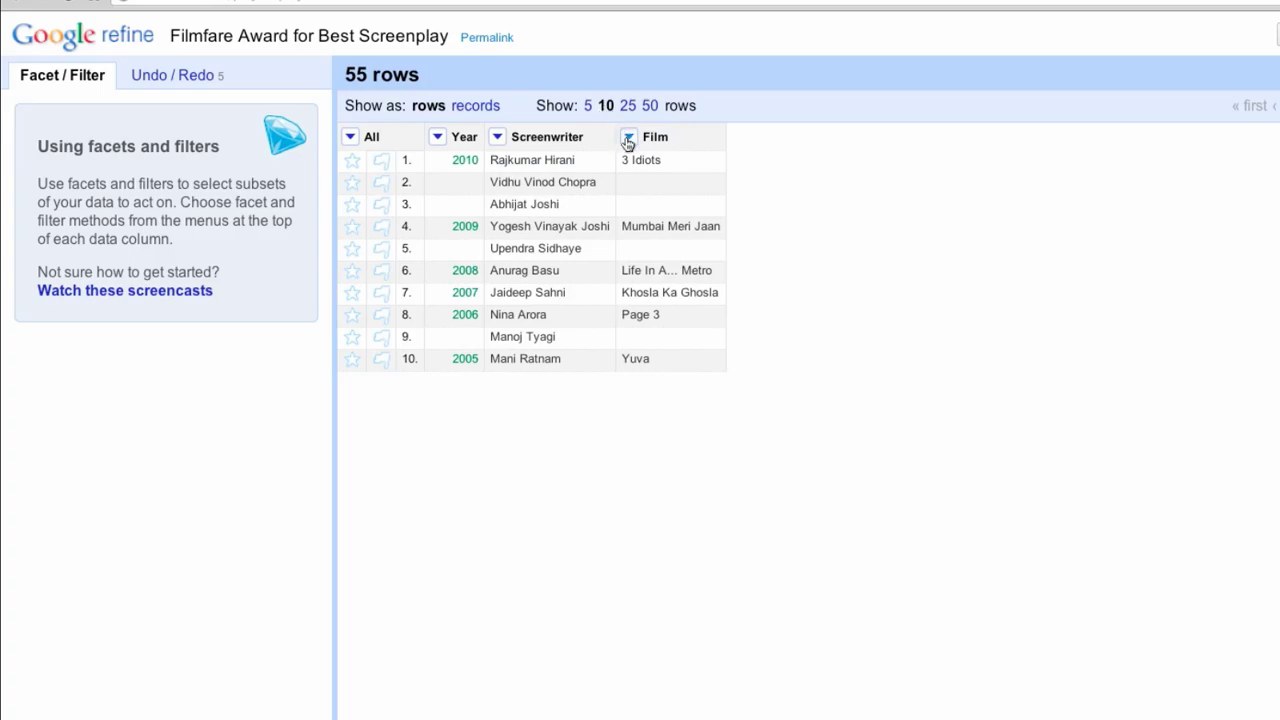
{"action": "left_click", "coordinate": [628, 137]}
{"action": "left_click", "coordinate": [641, 190]}
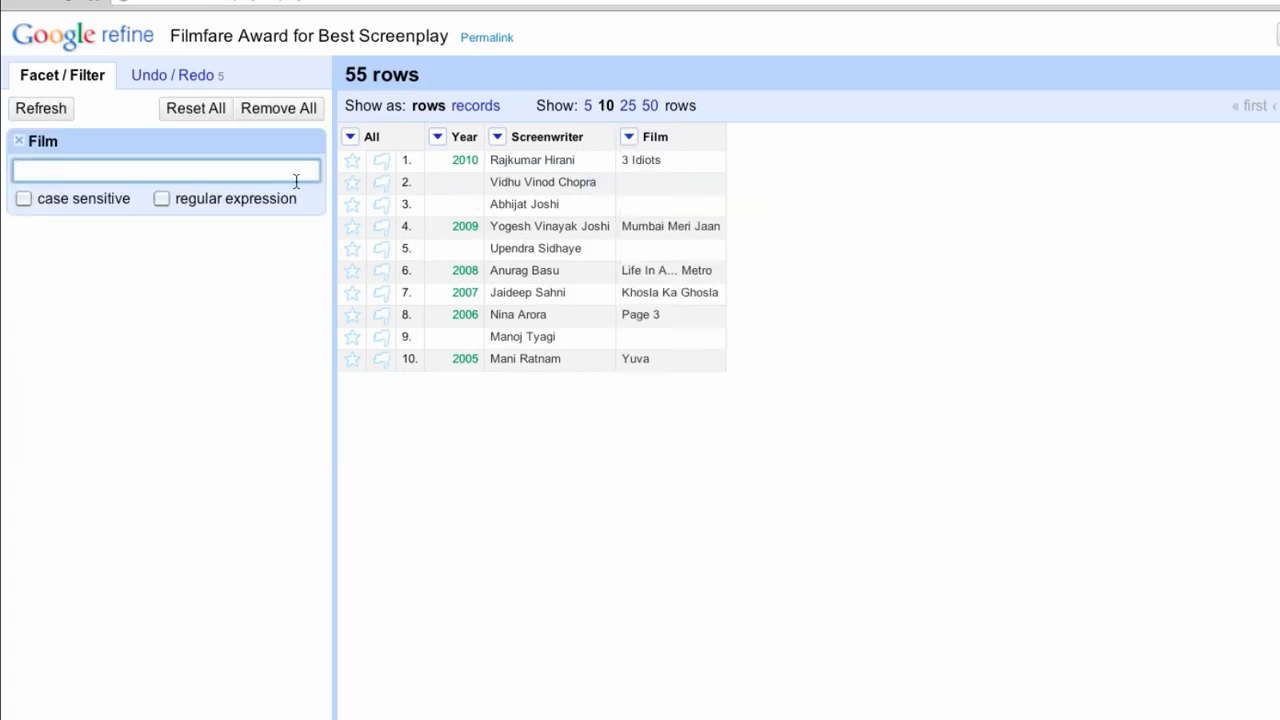
{"action": "left_click", "coordinate": [198, 182]}
{"action": "type", "text": "["}
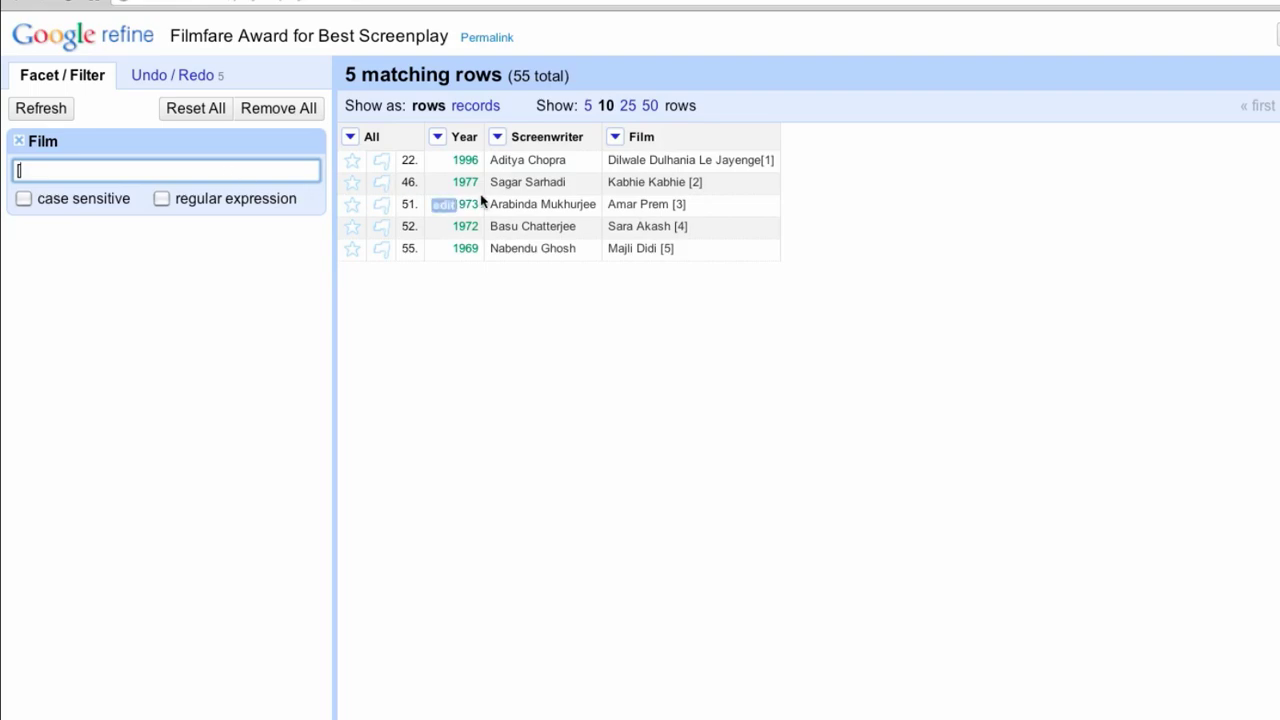
Step: Strip the footnote markers from the five Film titles with value.substring(0,-3), then remove the Film filter
{"action": "left_click", "coordinate": [620, 139]}
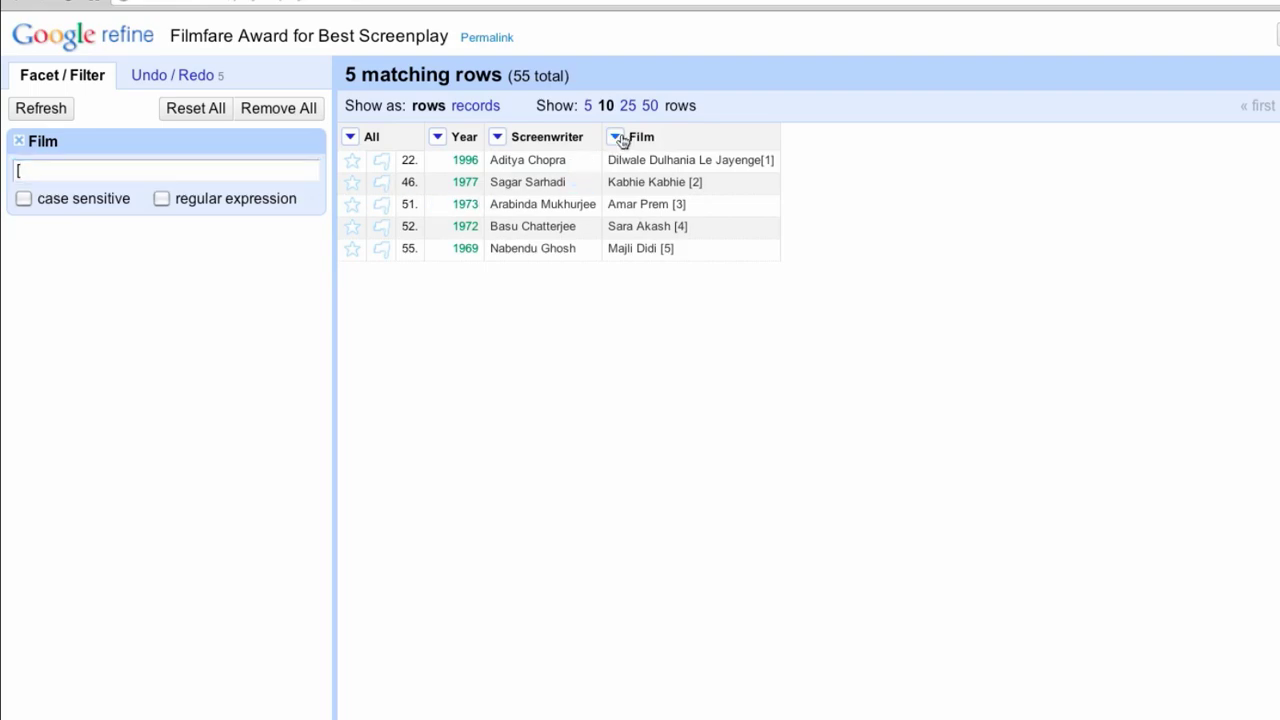
{"action": "mouse_move", "coordinate": [630, 219]}
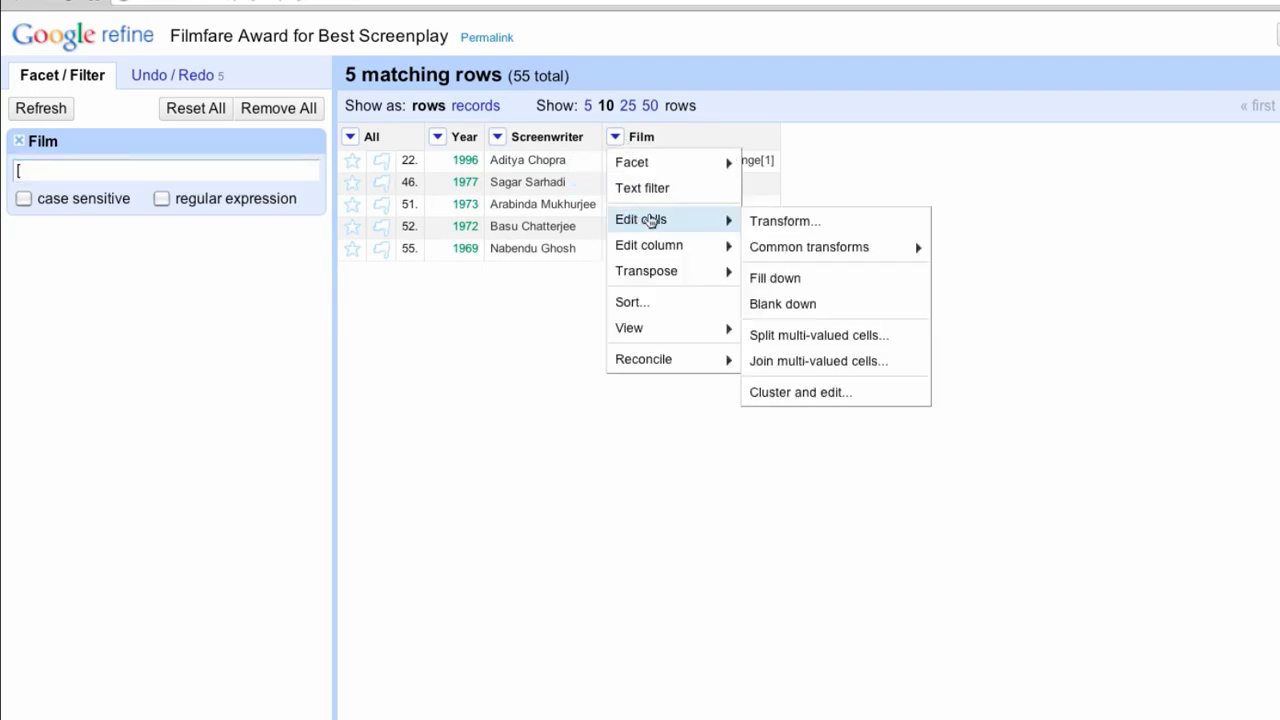
{"action": "left_click", "coordinate": [785, 221]}
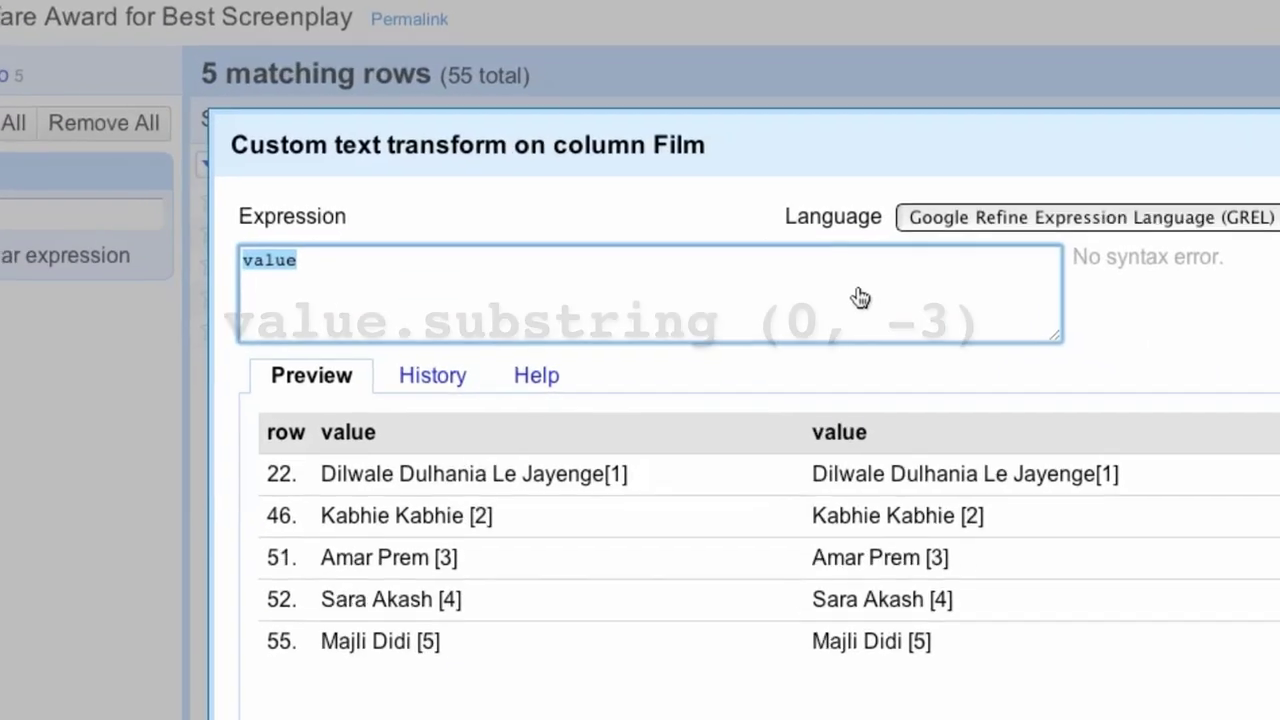
{"action": "type", "text": "value.substring (0 ,-3)"}
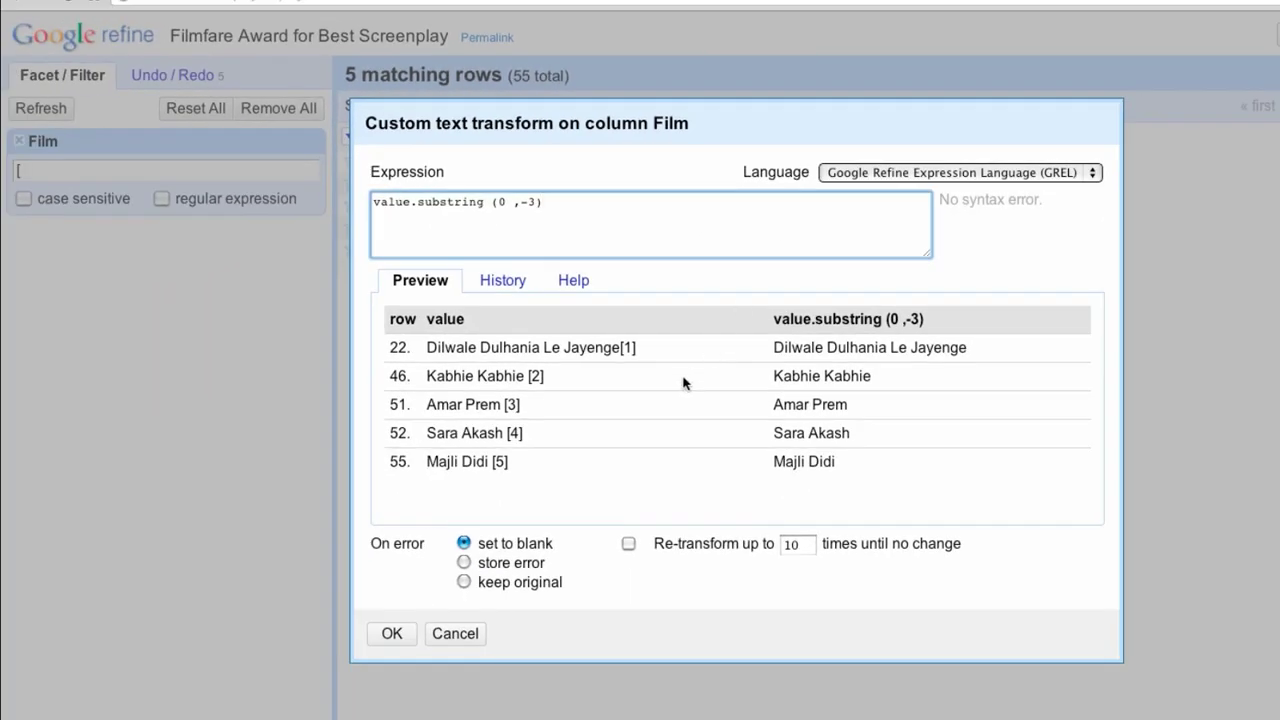
{"action": "left_click", "coordinate": [391, 633]}
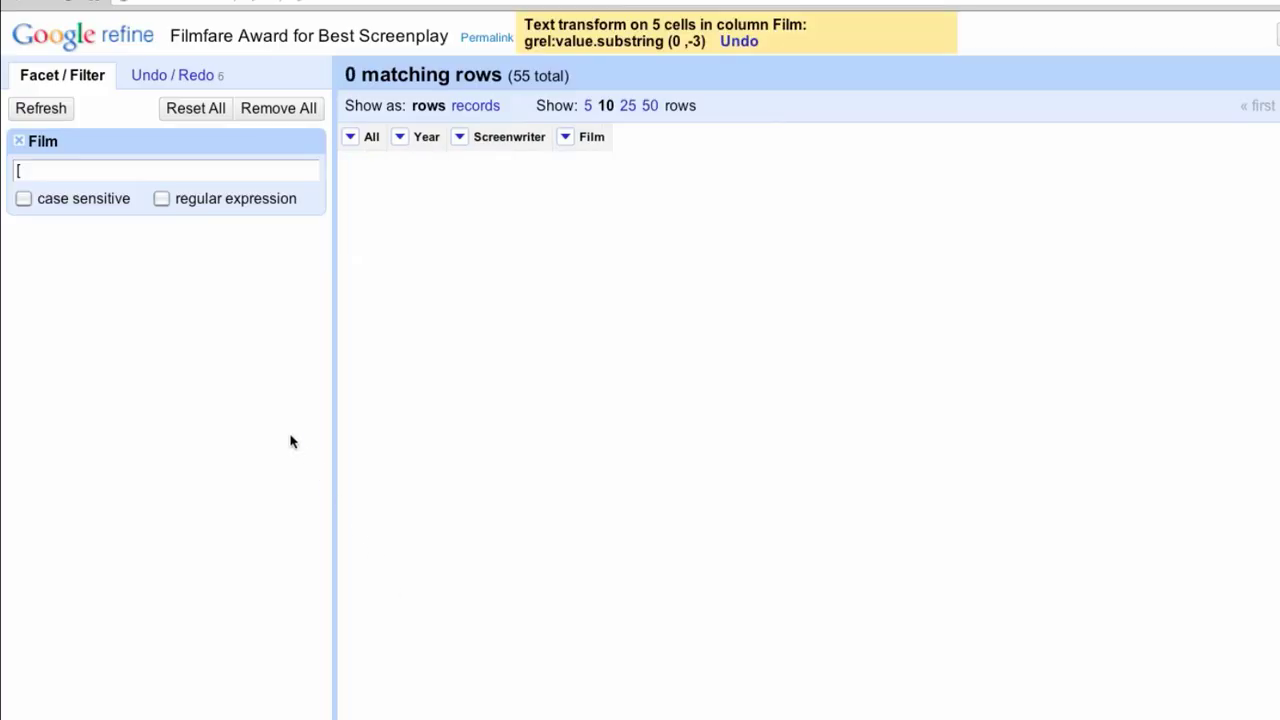
{"action": "left_click", "coordinate": [19, 141]}
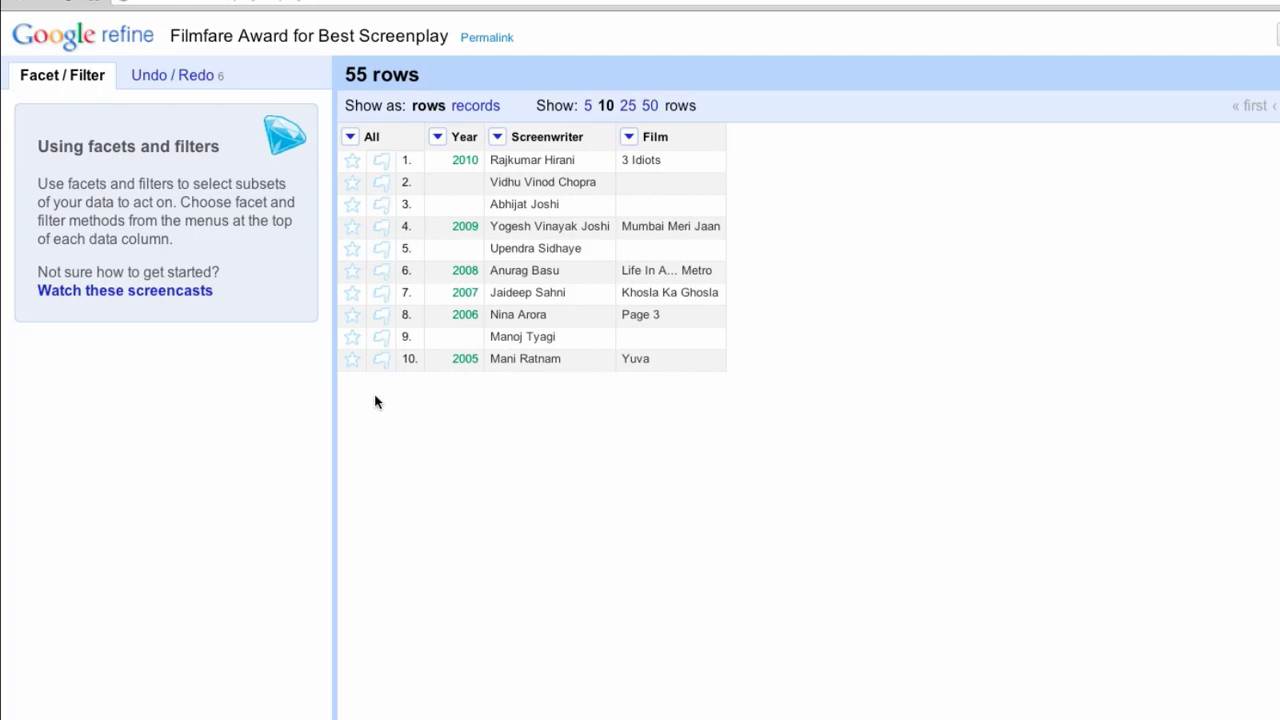
Step: Begin reconciling Film with the Freebase Reconciliation Service, mapping Year to Initial release date
{"action": "left_click", "coordinate": [627, 137]}
{"action": "mouse_move", "coordinate": [641, 366]}
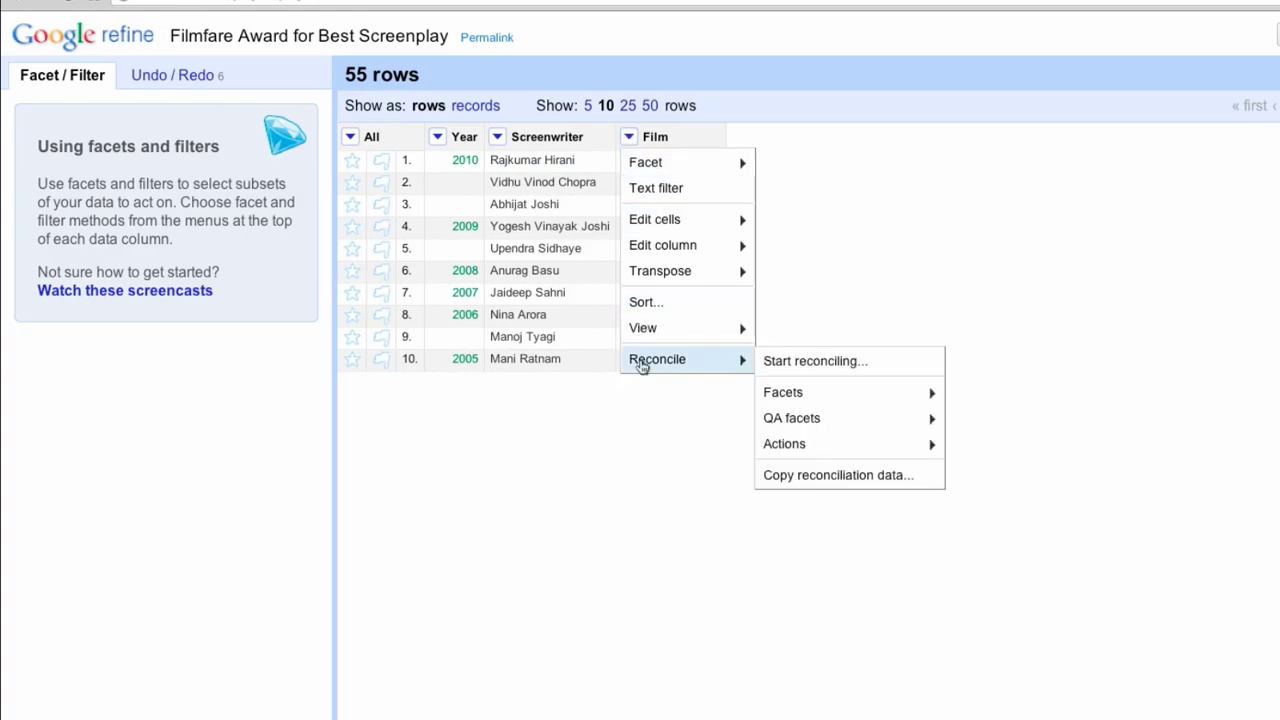
{"action": "left_click", "coordinate": [768, 368]}
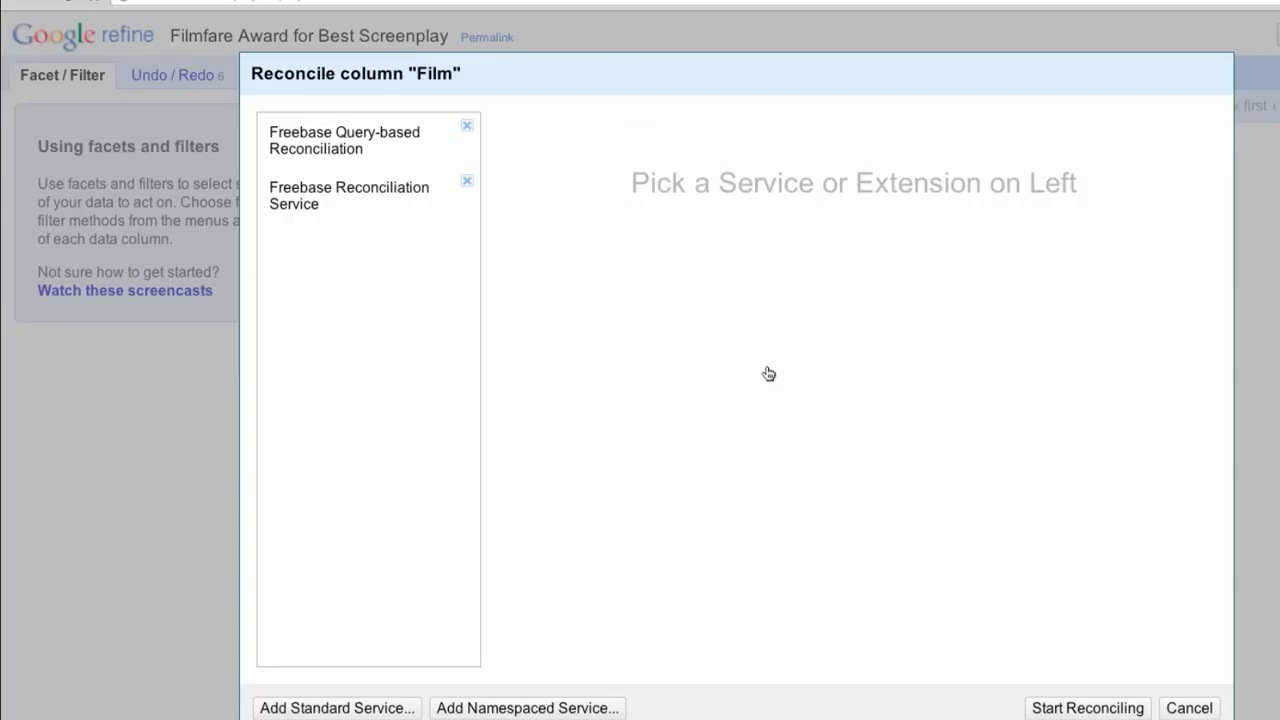
{"action": "left_click", "coordinate": [364, 202]}
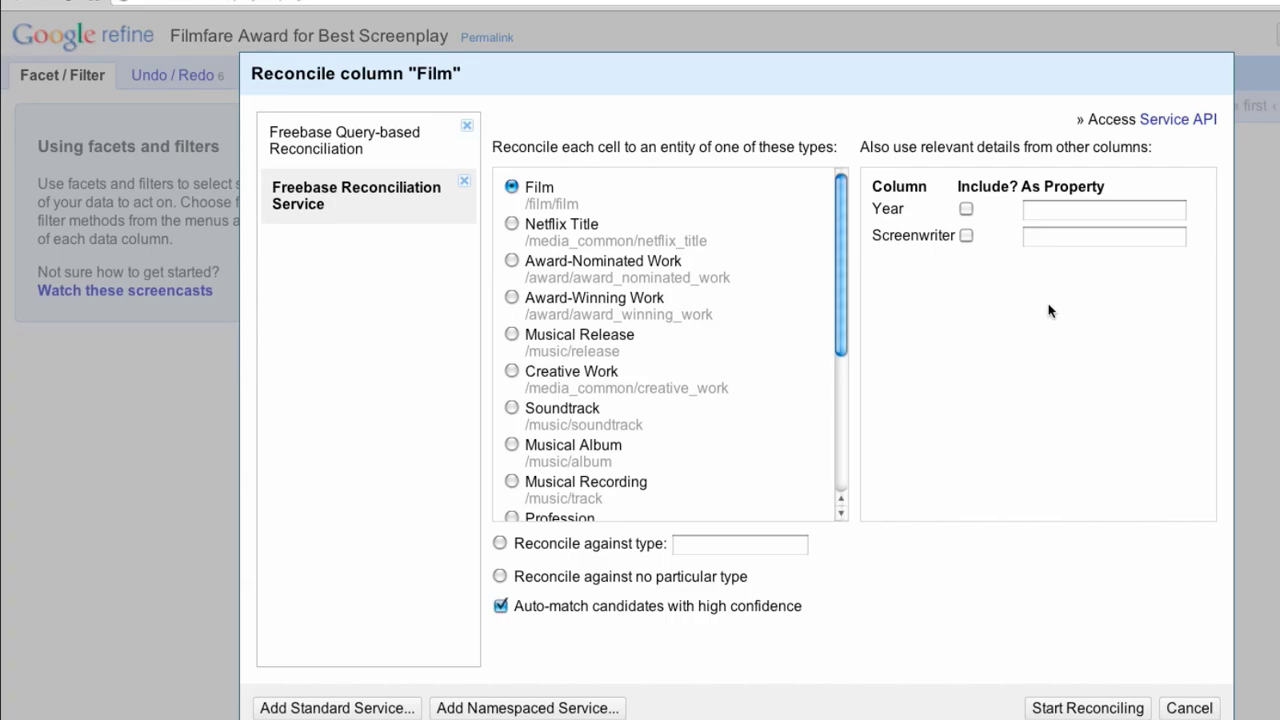
{"action": "left_click", "coordinate": [966, 209]}
{"action": "left_click", "coordinate": [1030, 212]}
{"action": "type", "text": "init"}
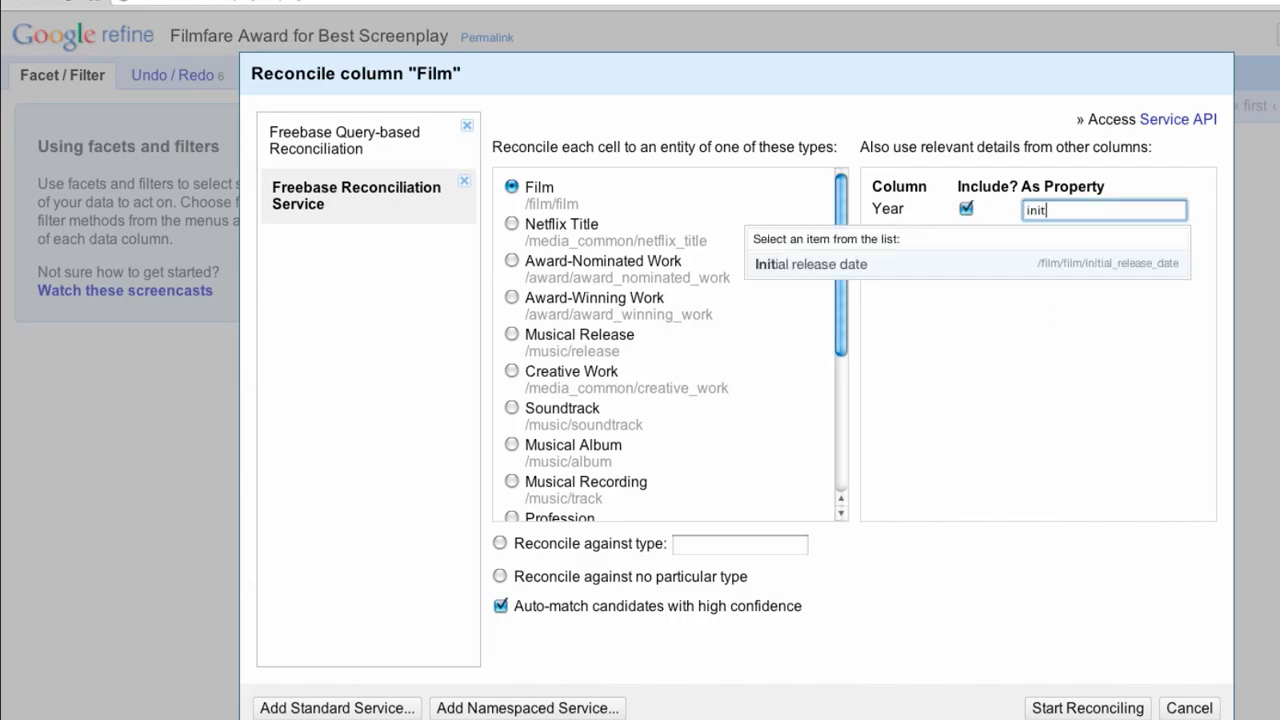
{"action": "key", "text": "Return"}
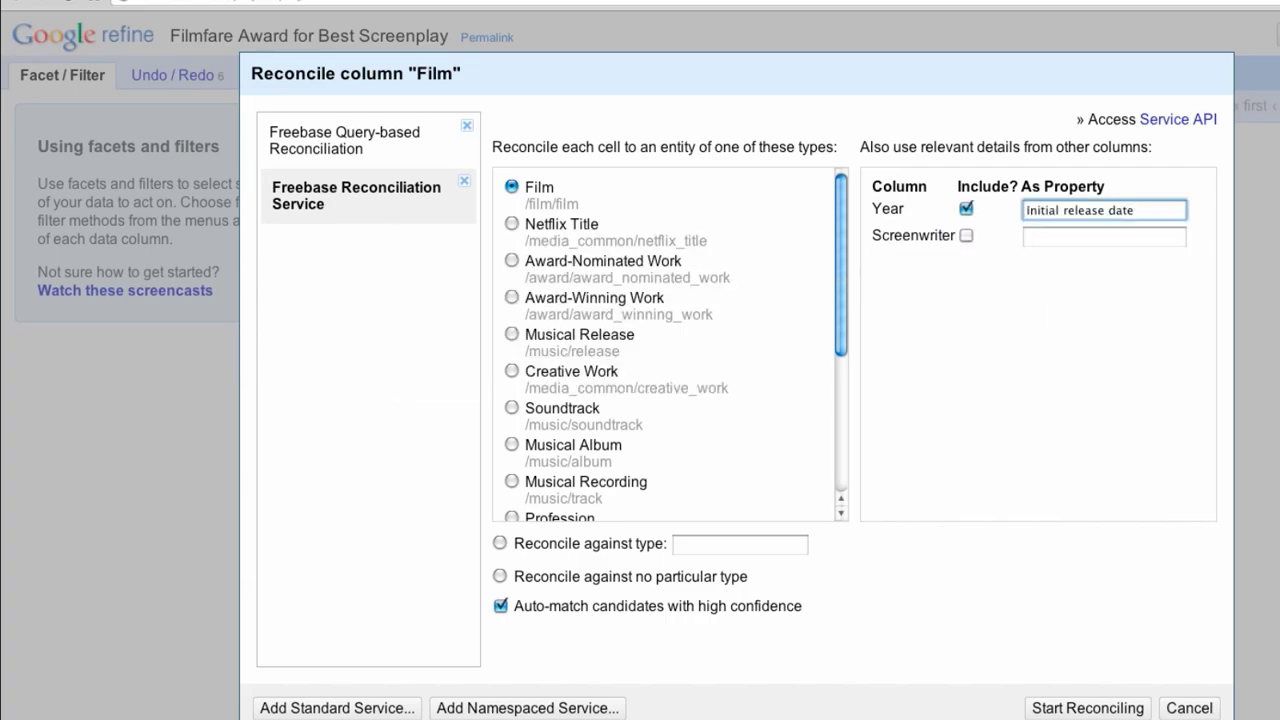
Step: Map Screenwriter to Screenplay by and run the Film reconciliation
{"action": "left_click", "coordinate": [966, 236]}
{"action": "left_click", "coordinate": [1038, 237]}
{"action": "type", "text": "Screen"}
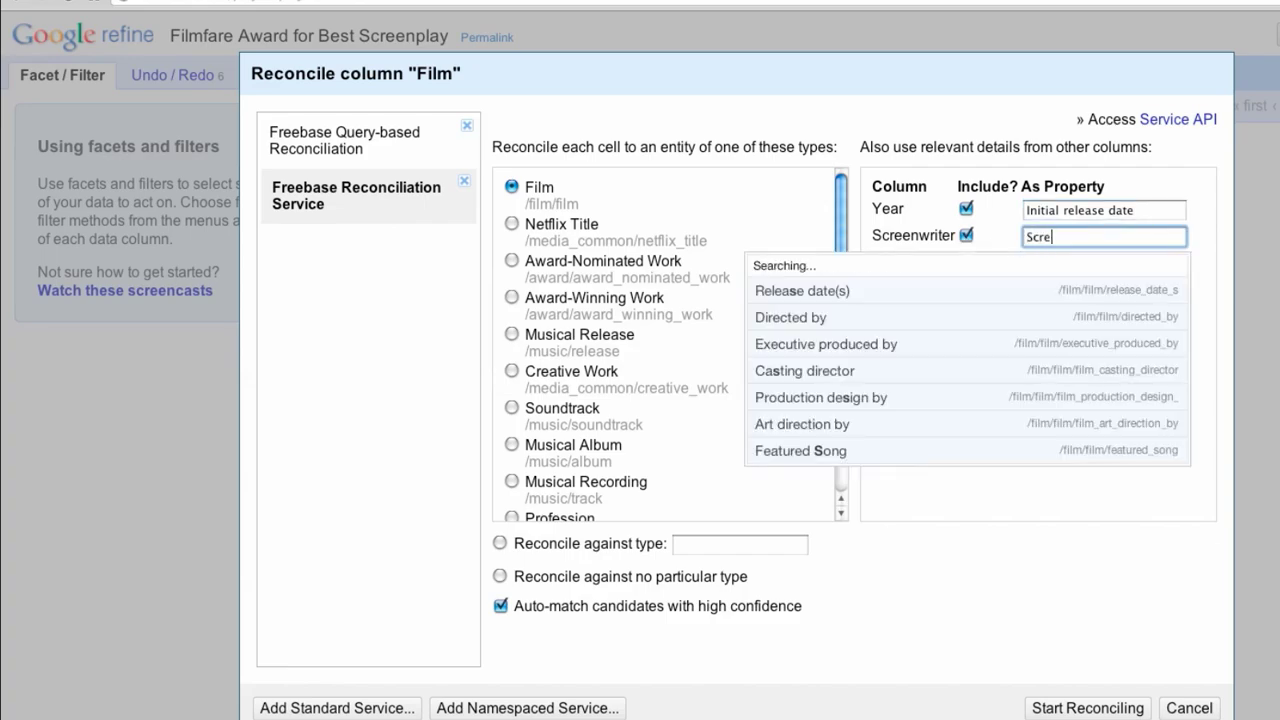
{"action": "key", "text": "Down"}
{"action": "key", "text": "Return"}
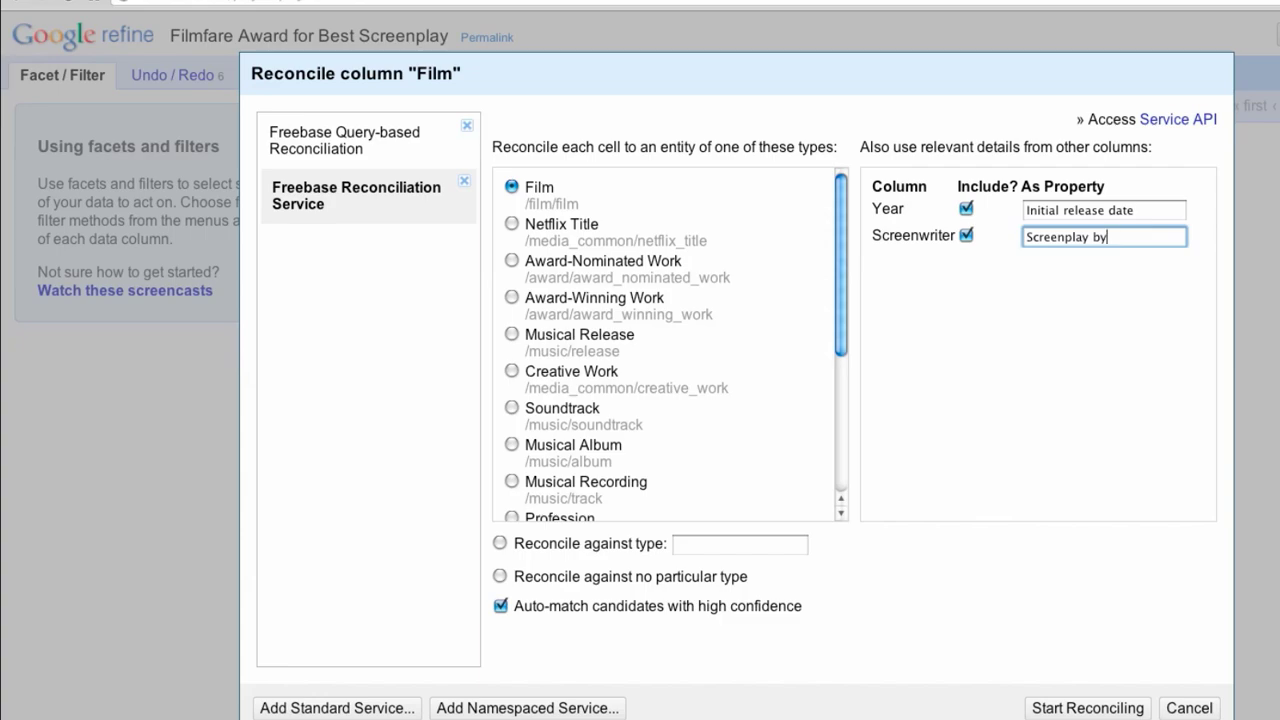
{"action": "left_click", "coordinate": [1068, 706]}
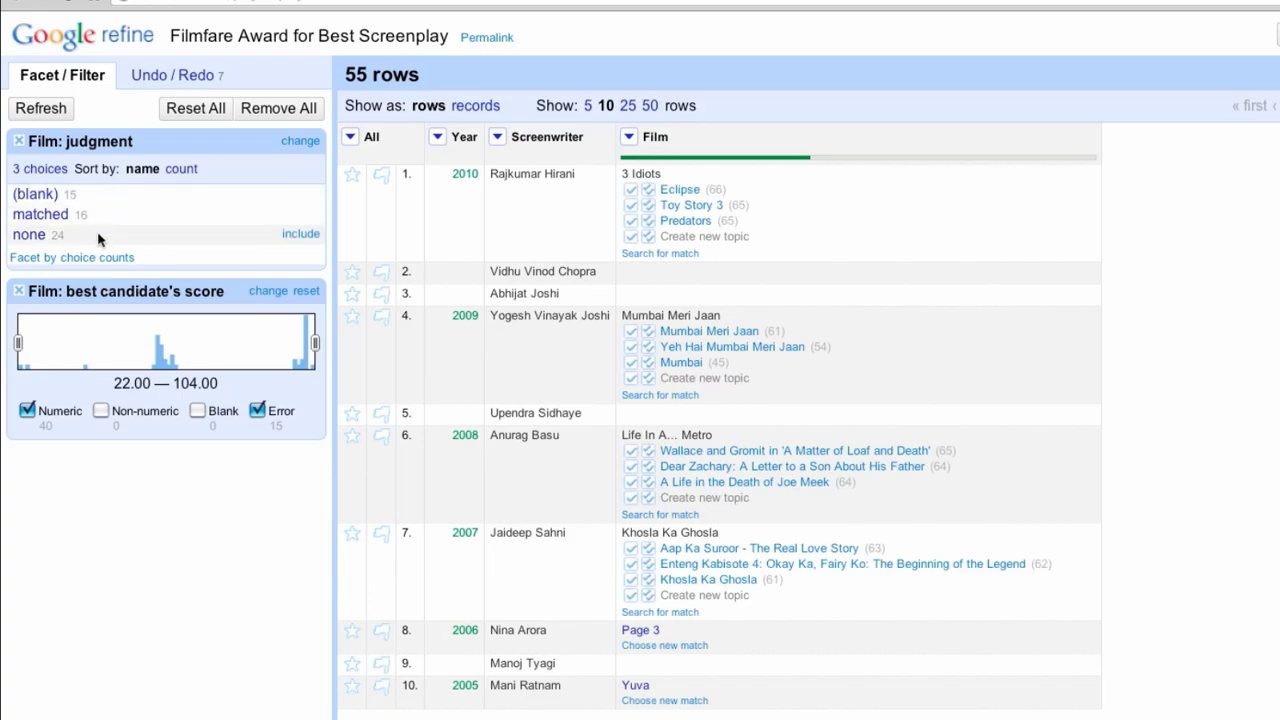
Step: Filter the table to the 24 films judged 'none' in the Film: judgment facet
{"action": "left_click", "coordinate": [35, 237]}
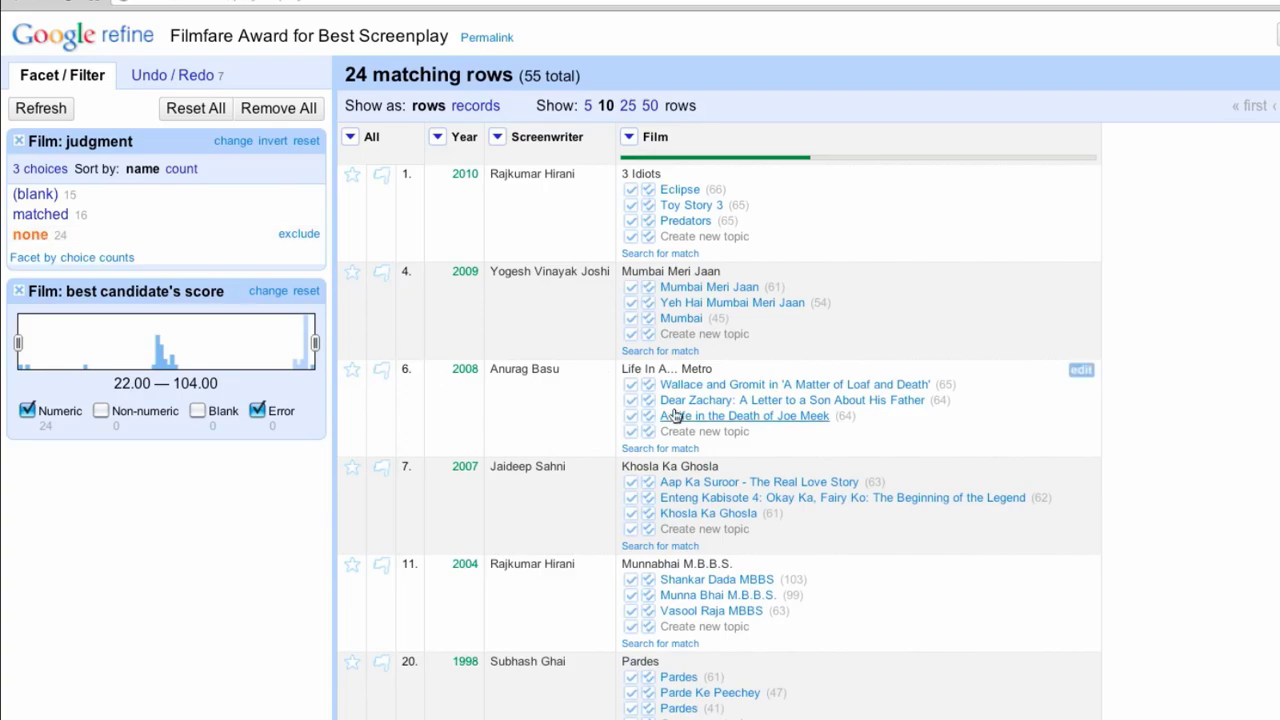
Step: Match Life In A... Metro to /en/metro_2007 and mark Kamla Ki Maut as a new topic
{"action": "left_click", "coordinate": [686, 448]}
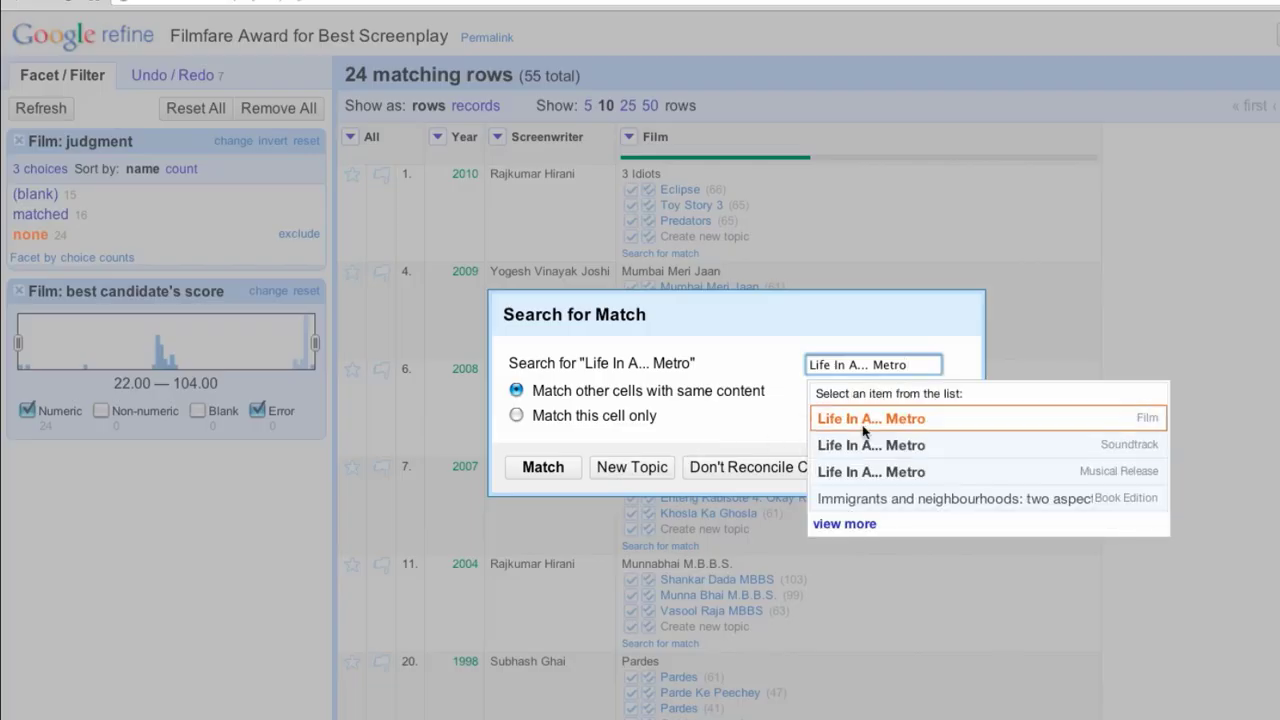
{"action": "mouse_move", "coordinate": [865, 428]}
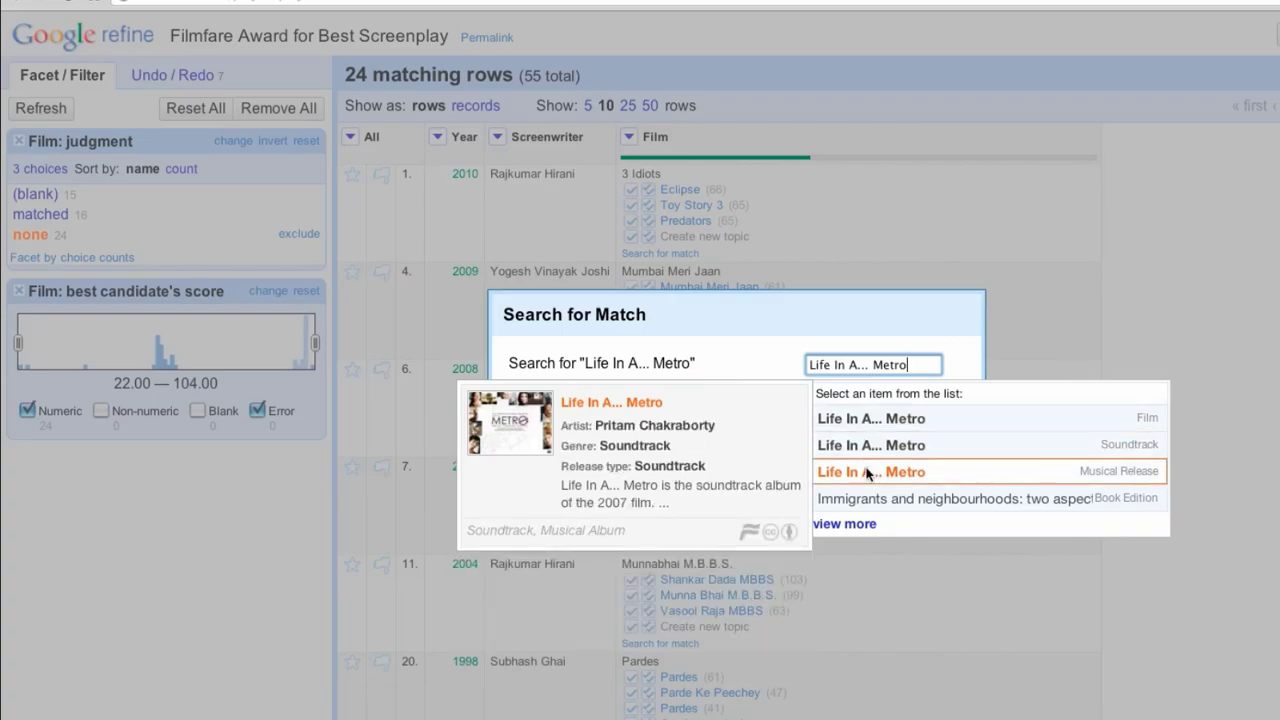
{"action": "left_click", "coordinate": [863, 428]}
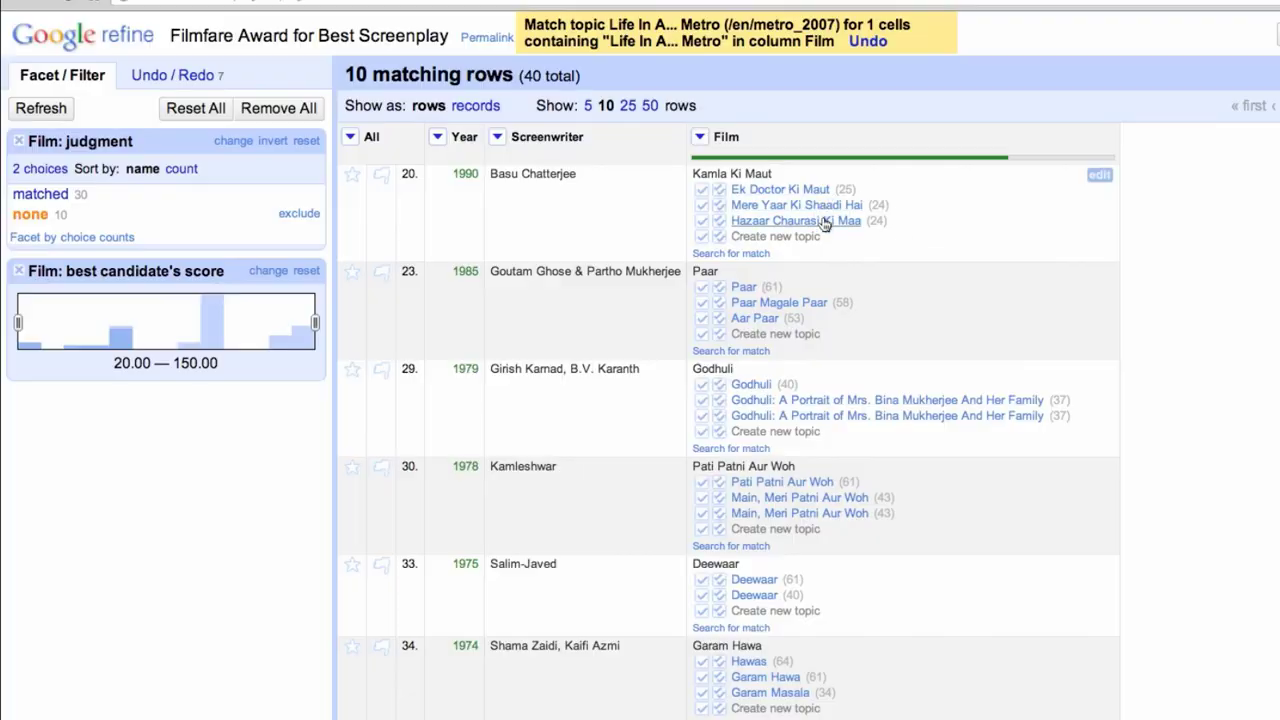
{"action": "left_click", "coordinate": [703, 240]}
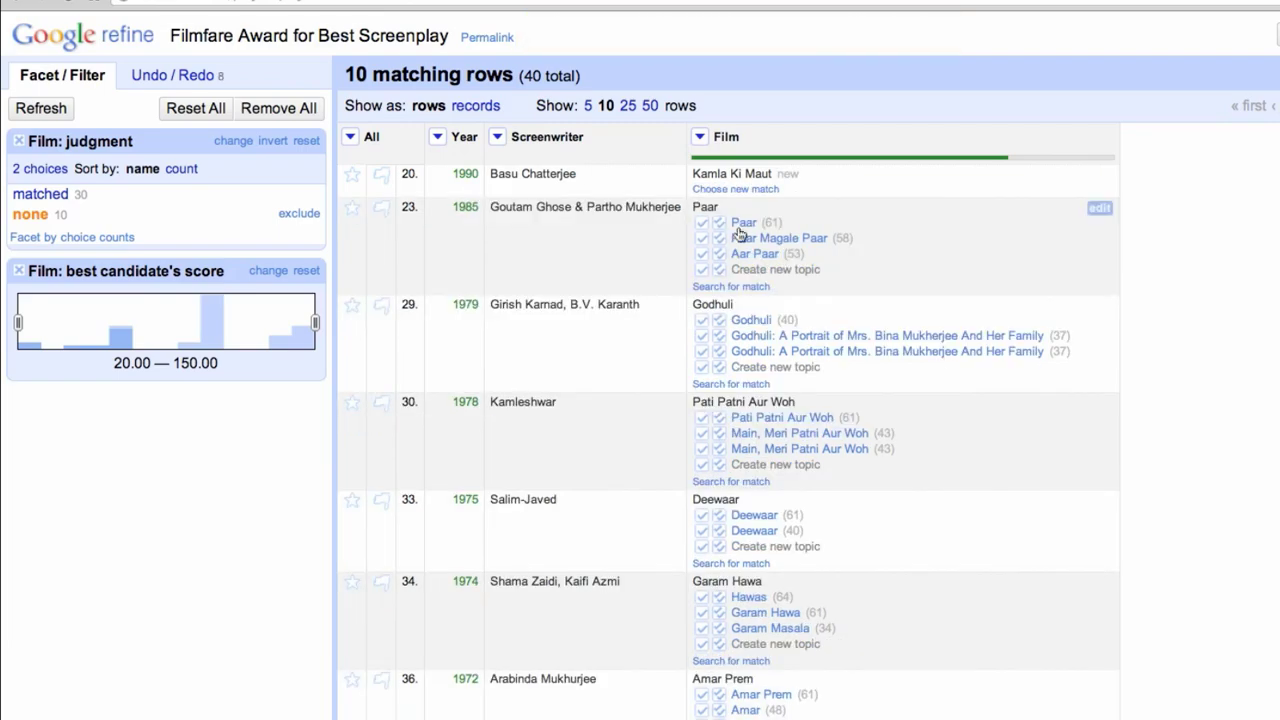
Step: Verify the Paar candidate on its Freebase and IMDb pages, then match row 23 to the 1984 film Paar
{"action": "mouse_move", "coordinate": [753, 230]}
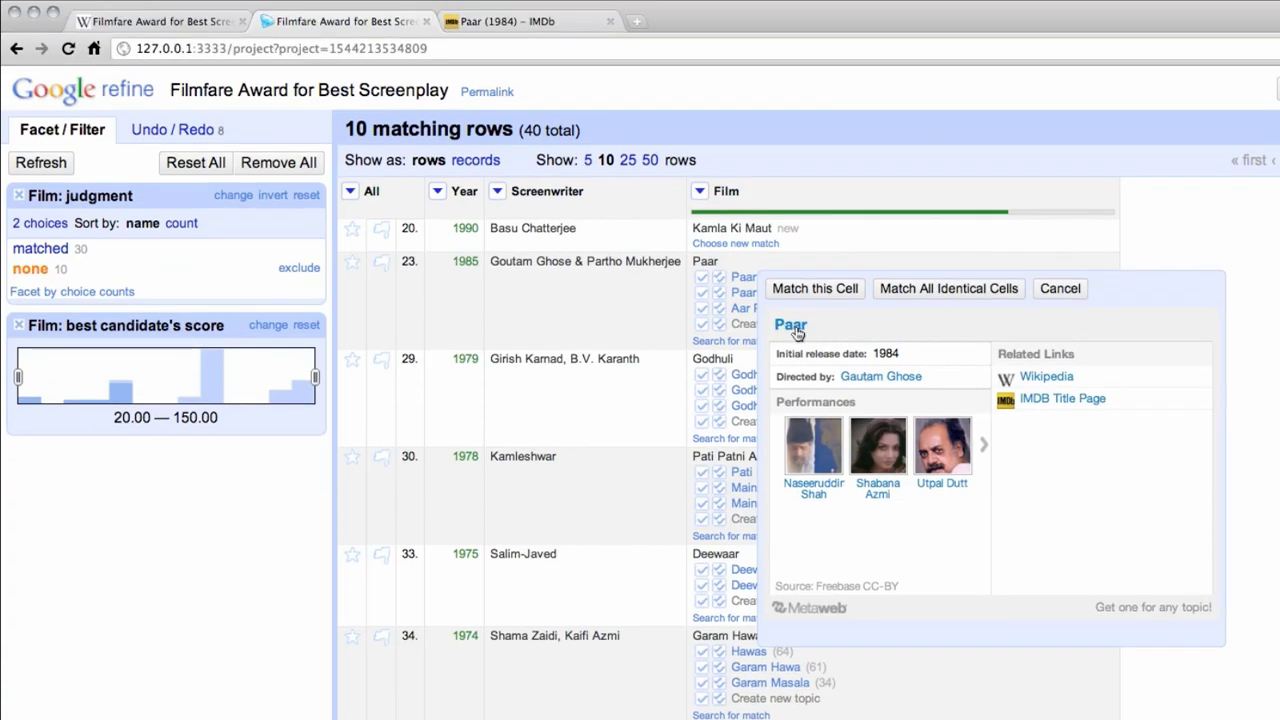
{"action": "left_click", "coordinate": [790, 326]}
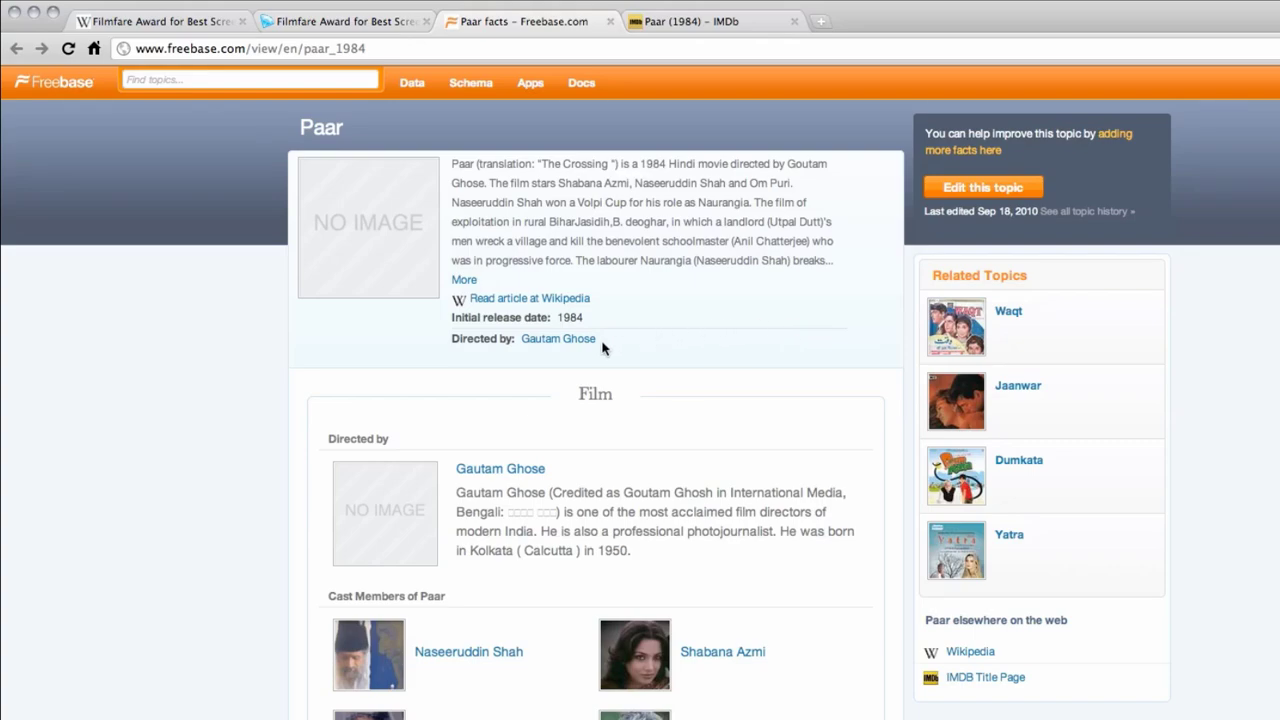
{"action": "left_click", "coordinate": [725, 22]}
{"action": "mouse_move", "coordinate": [616, 249]}
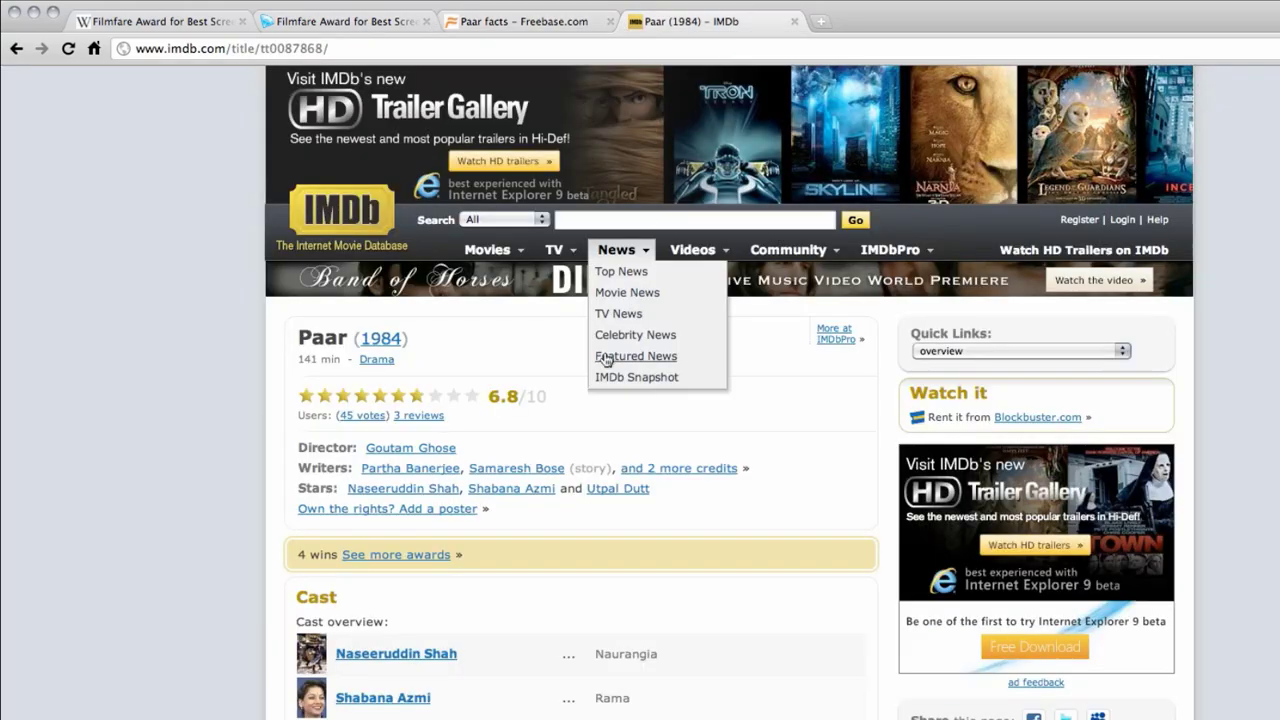
{"action": "left_click", "coordinate": [358, 22]}
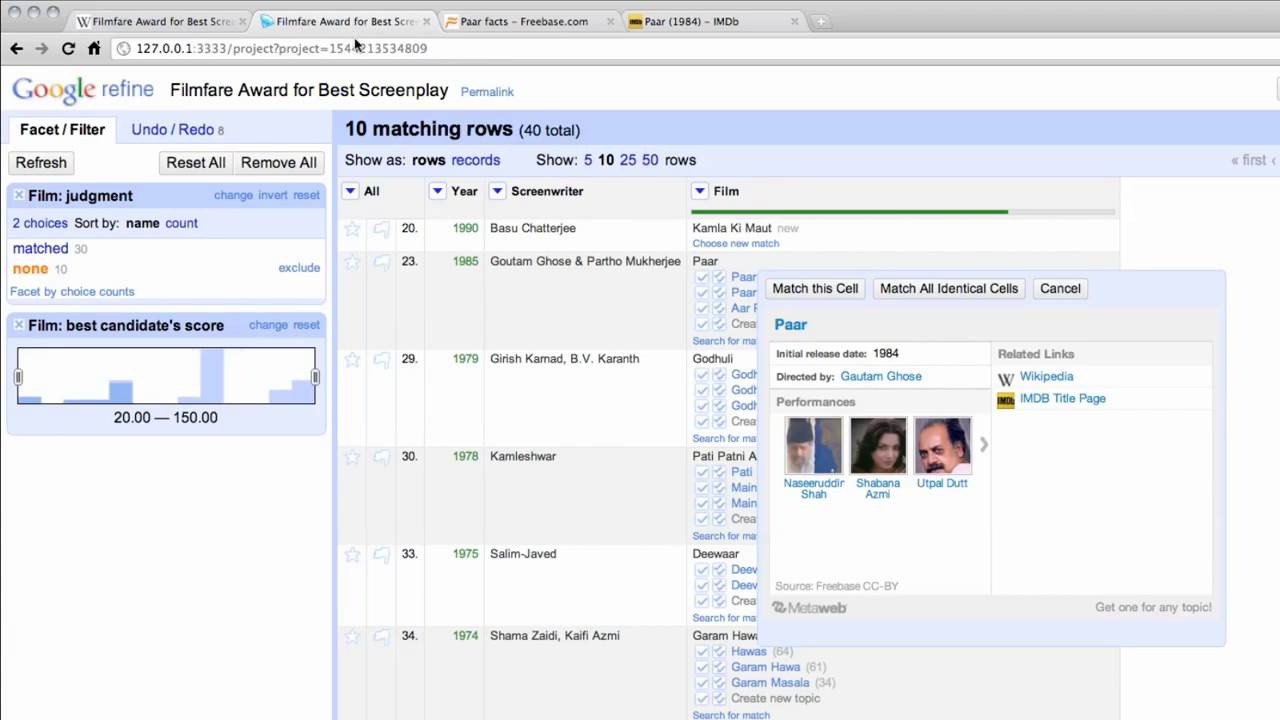
{"action": "left_click", "coordinate": [819, 291]}
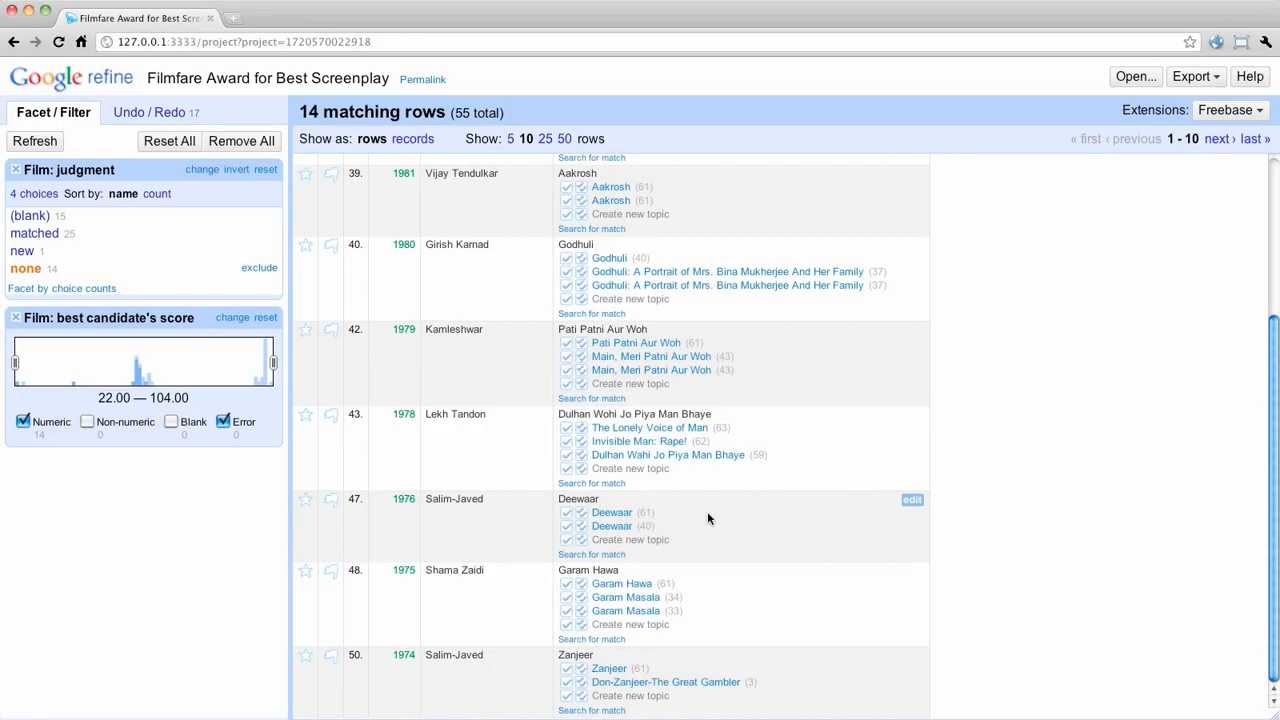
Step: Search for a match for Deewaar and match it to the 1975 film Deewar
{"action": "left_click", "coordinate": [619, 555]}
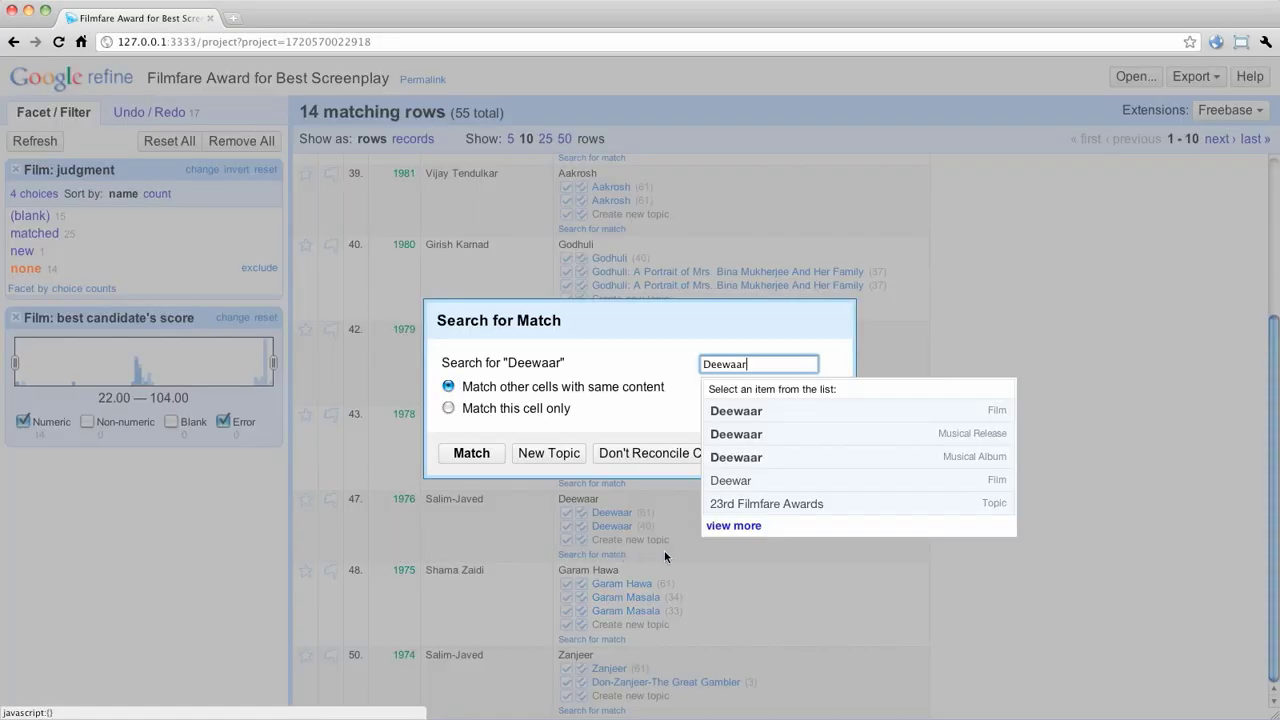
{"action": "mouse_move", "coordinate": [733, 413]}
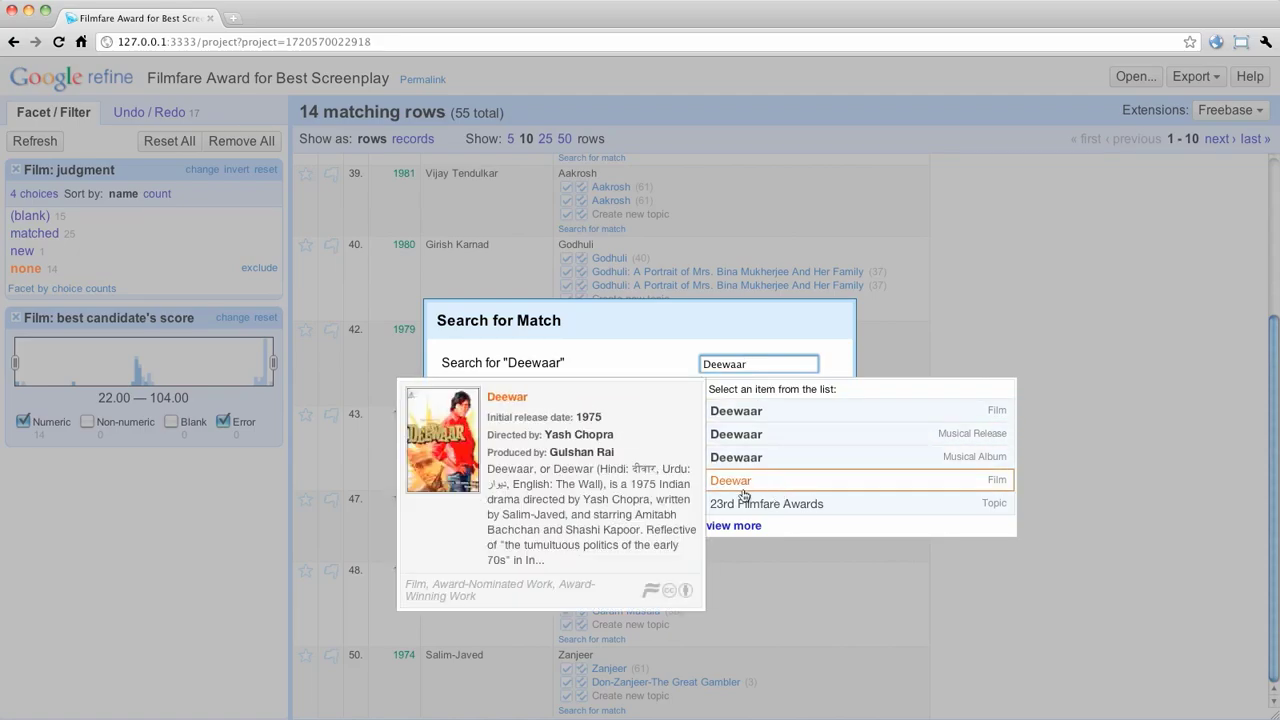
{"action": "left_click", "coordinate": [778, 496]}
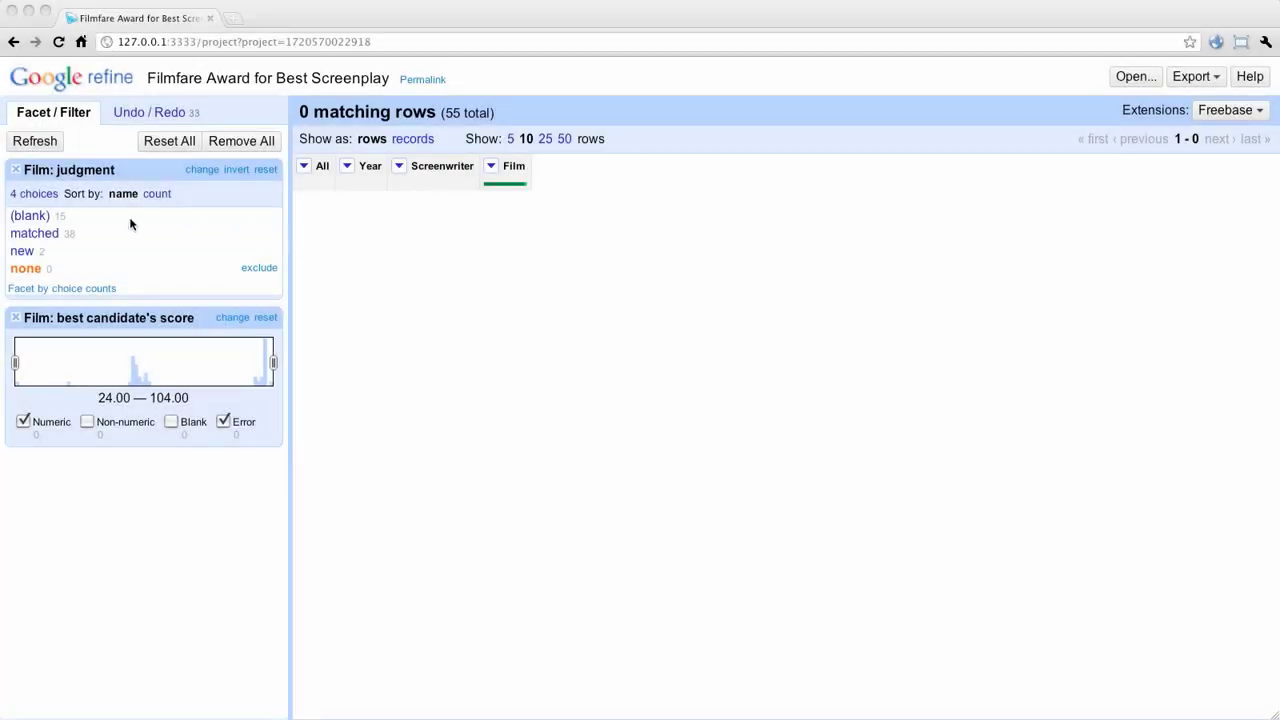
Step: Remove the Film judgment and best candidate's score facets so all 55 rows show
{"action": "left_click", "coordinate": [14, 176]}
{"action": "left_click", "coordinate": [14, 174]}
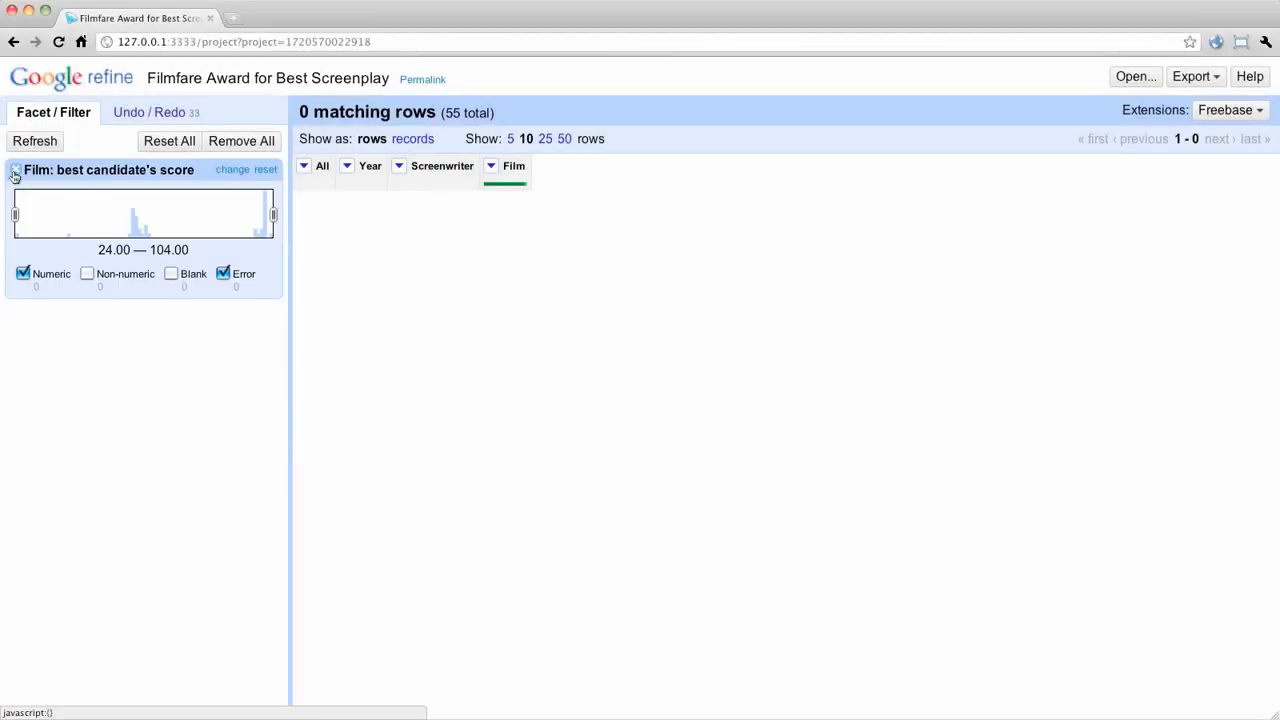
{"action": "left_click", "coordinate": [14, 174]}
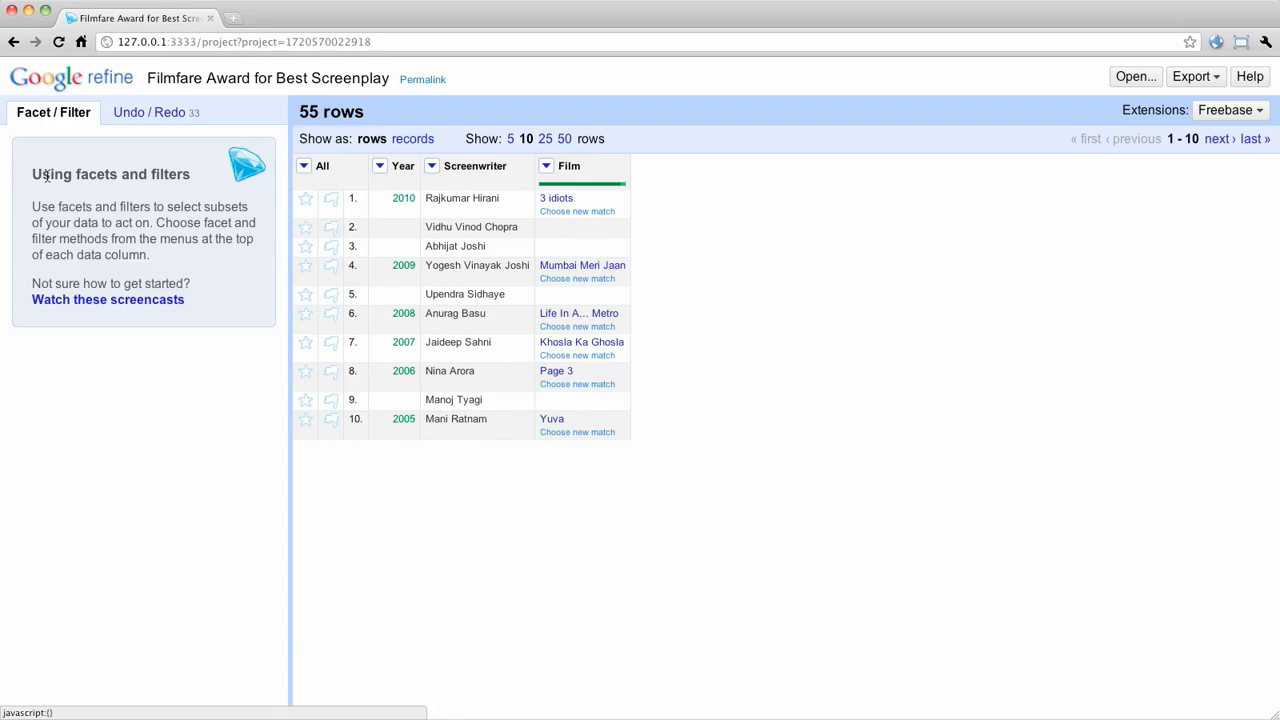
Step: Reconcile the Screenwriter column via Freebase Reconciliation Service against the Film writer type
{"action": "left_click", "coordinate": [431, 170]}
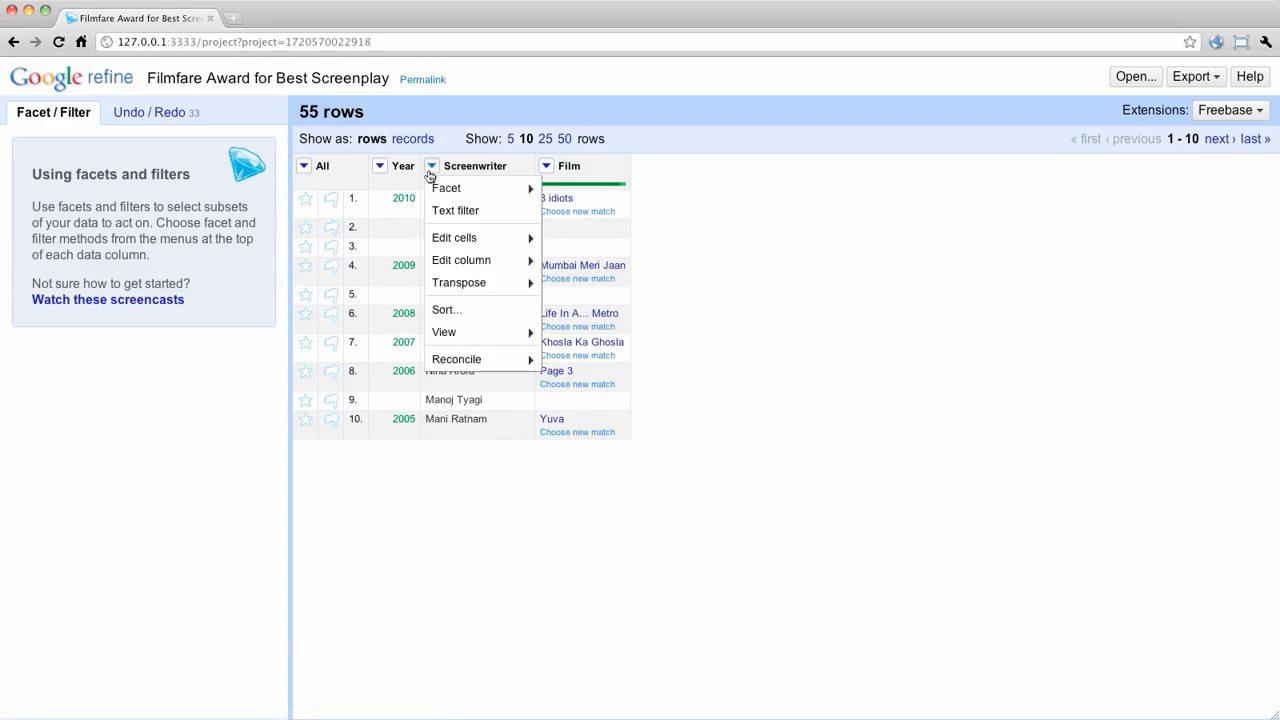
{"action": "mouse_move", "coordinate": [450, 358]}
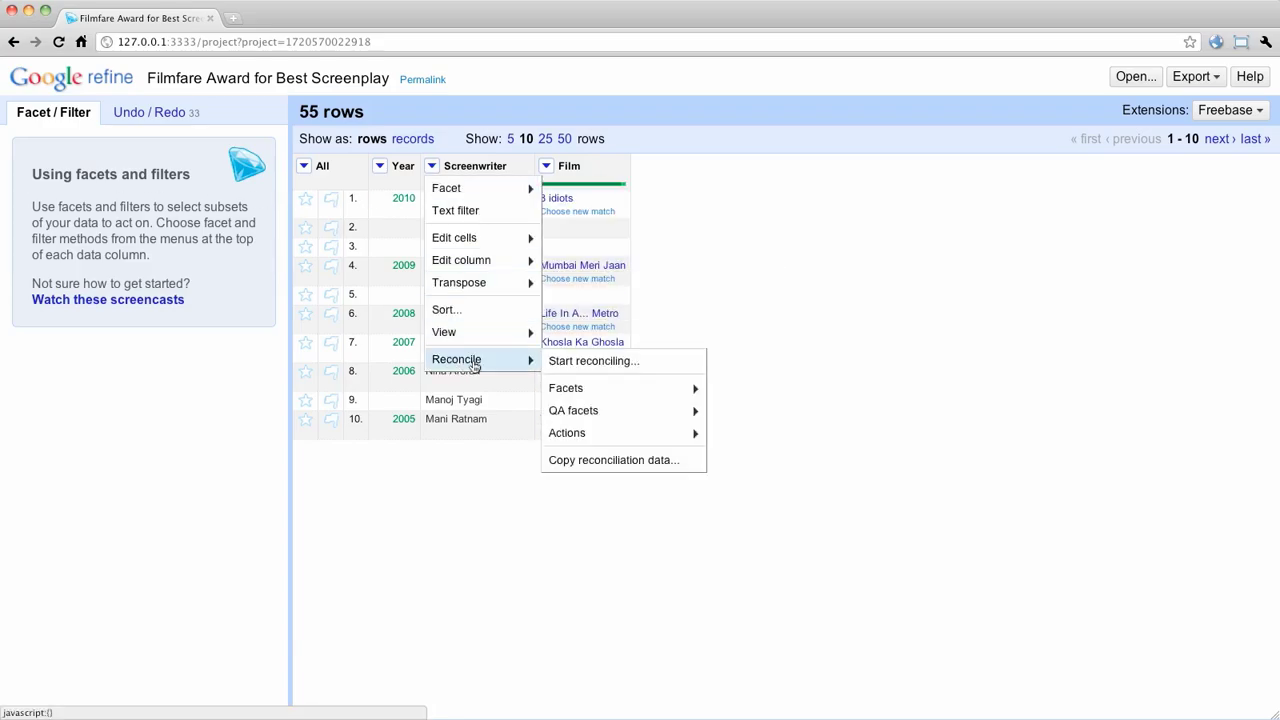
{"action": "left_click", "coordinate": [556, 362]}
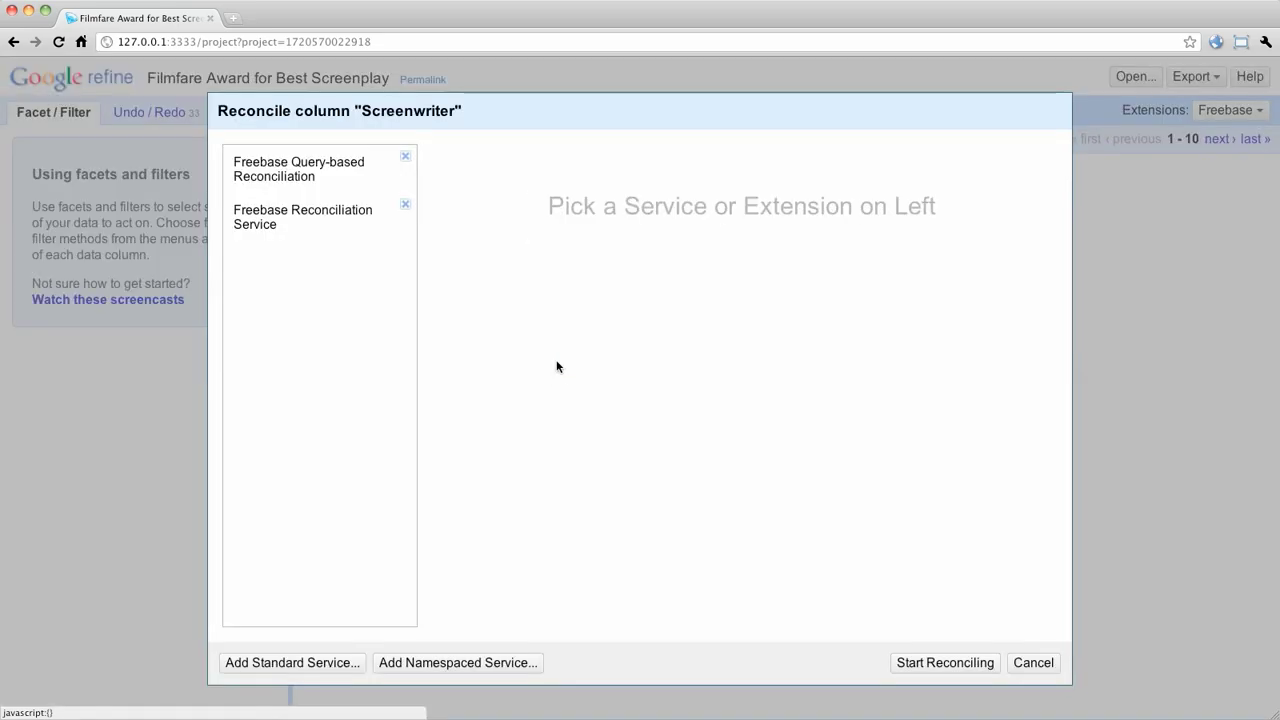
{"action": "left_click", "coordinate": [305, 213]}
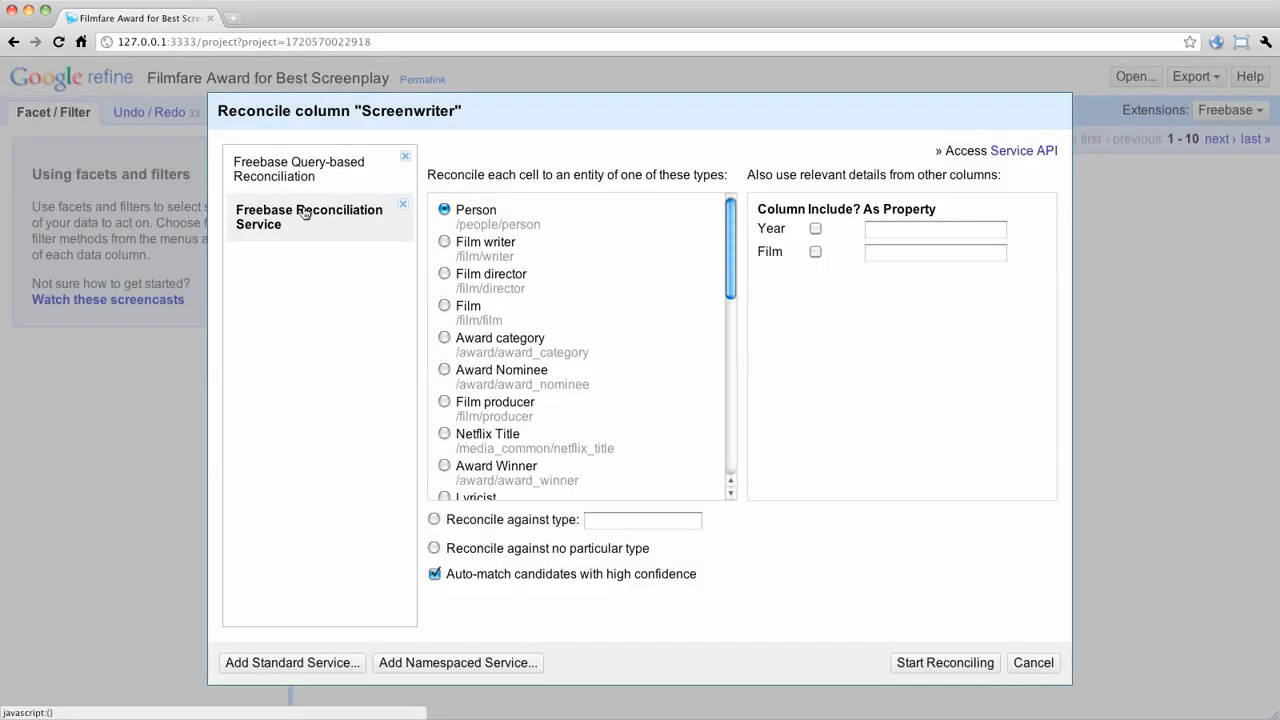
{"action": "left_click", "coordinate": [443, 243]}
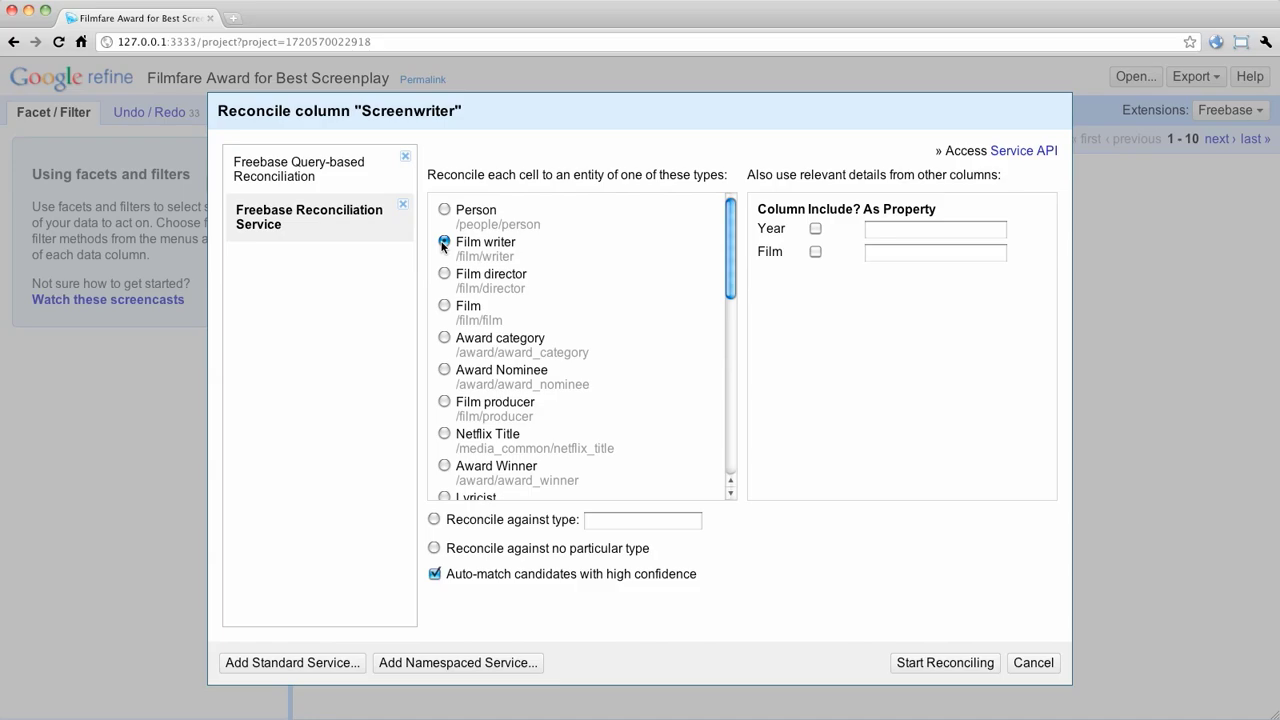
{"action": "left_click", "coordinate": [904, 668]}
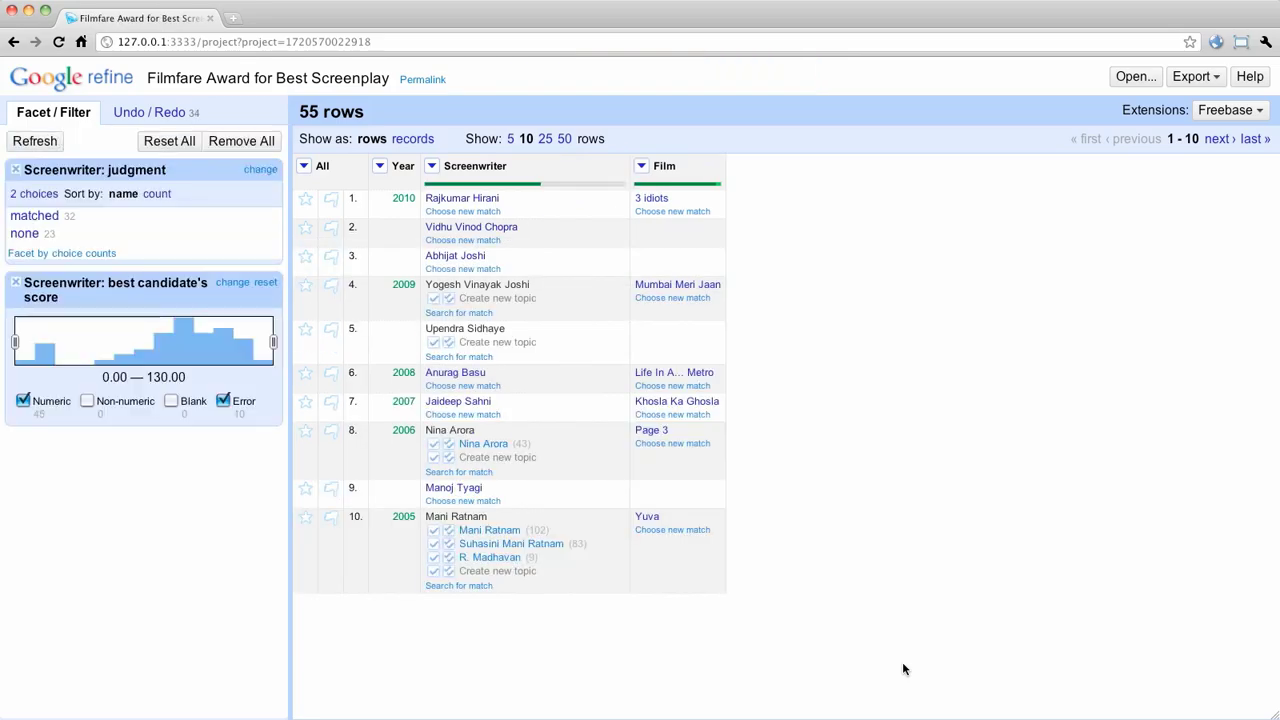
Step: Discard row 7's Screenwriter match and re-match it through search to the screenwriter topic /m/0jwm9p
{"action": "left_click", "coordinate": [488, 414]}
{"action": "left_click", "coordinate": [470, 457]}
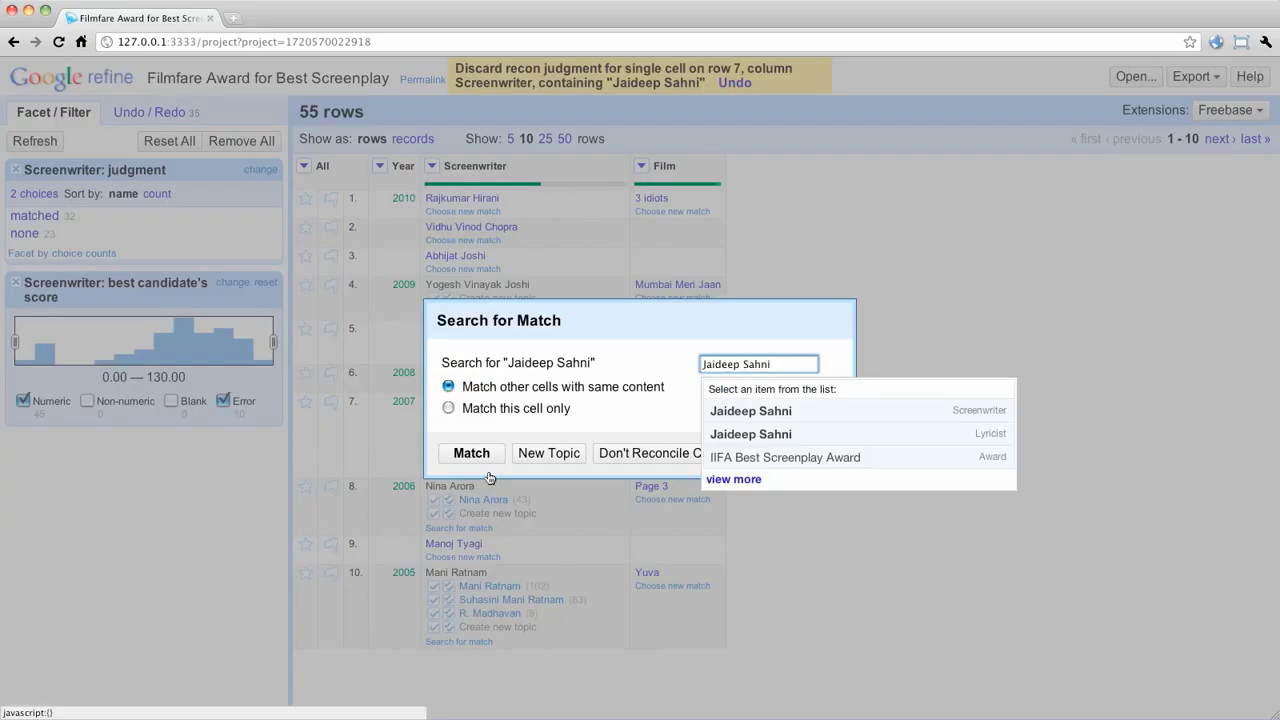
{"action": "mouse_move", "coordinate": [741, 410]}
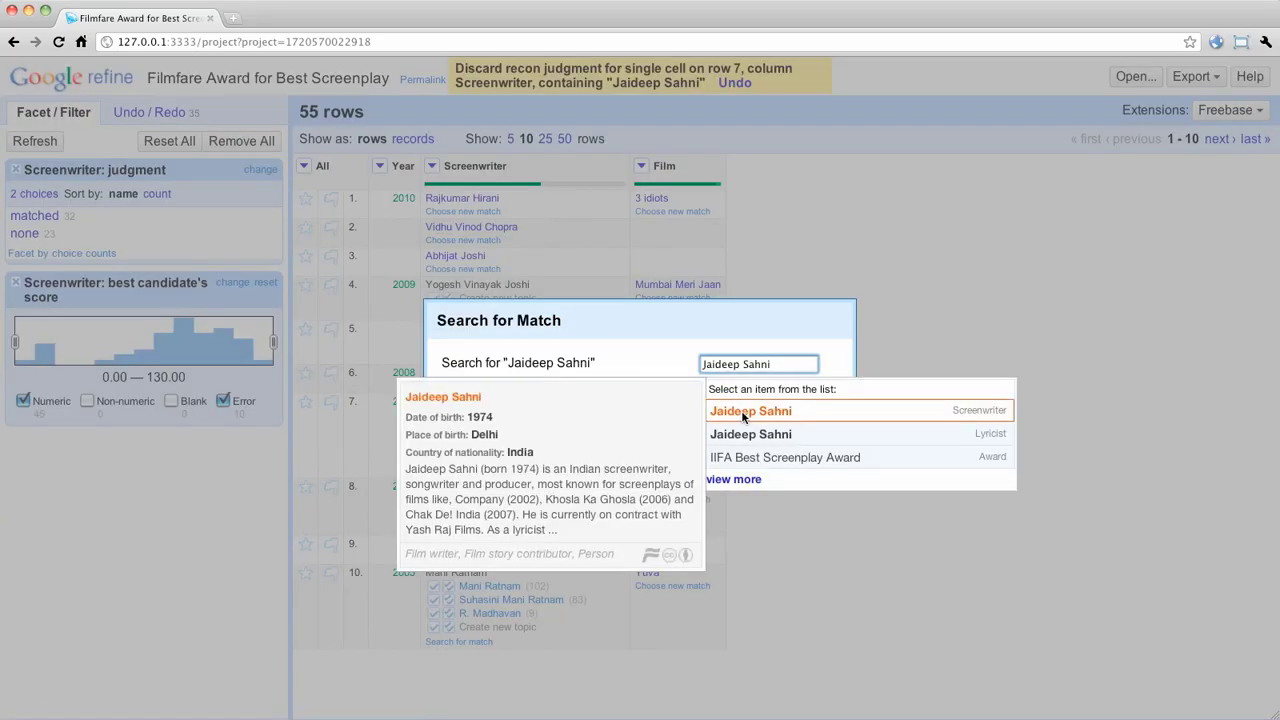
{"action": "mouse_move", "coordinate": [746, 438]}
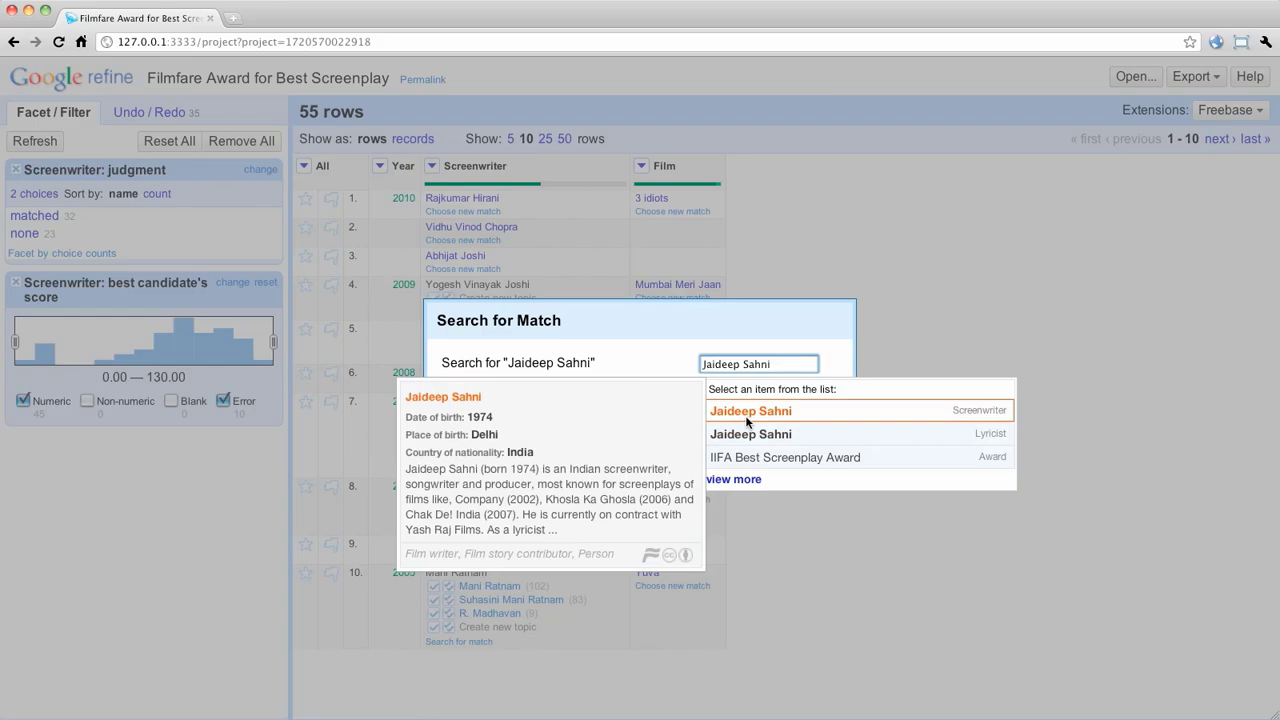
{"action": "left_click", "coordinate": [745, 415]}
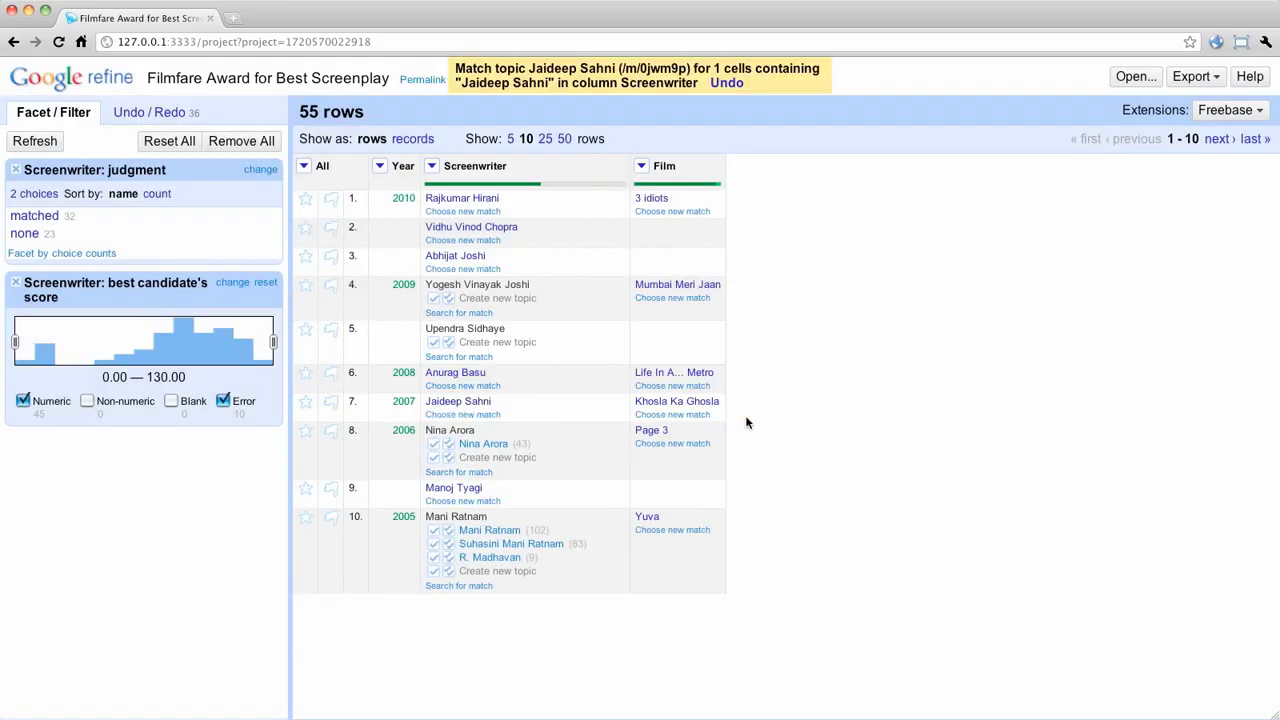